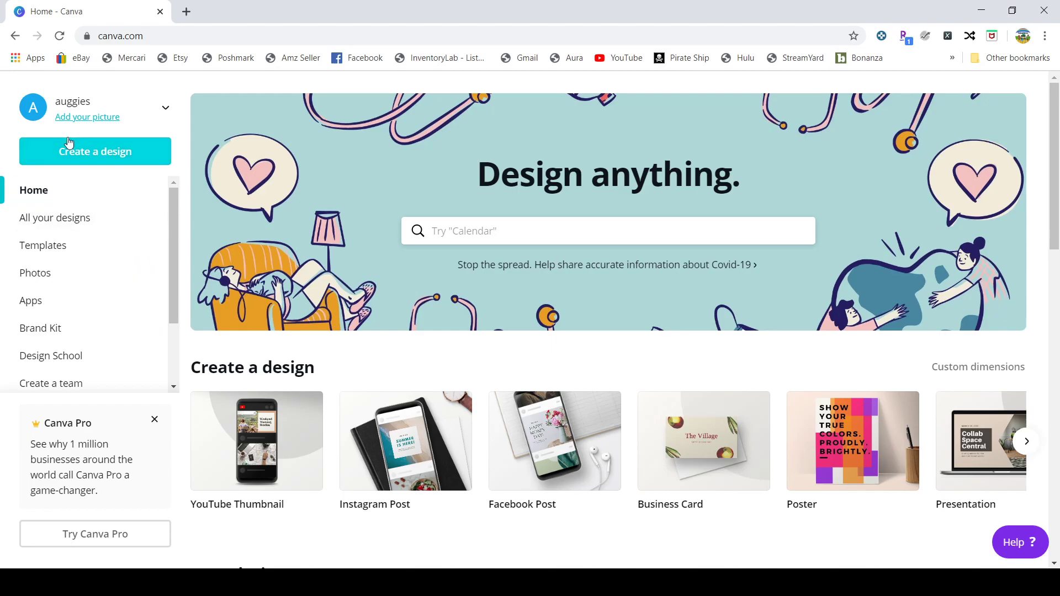
Step: Start a new blank YouTube Thumbnail design from the Create a design list
left_click(70, 157)
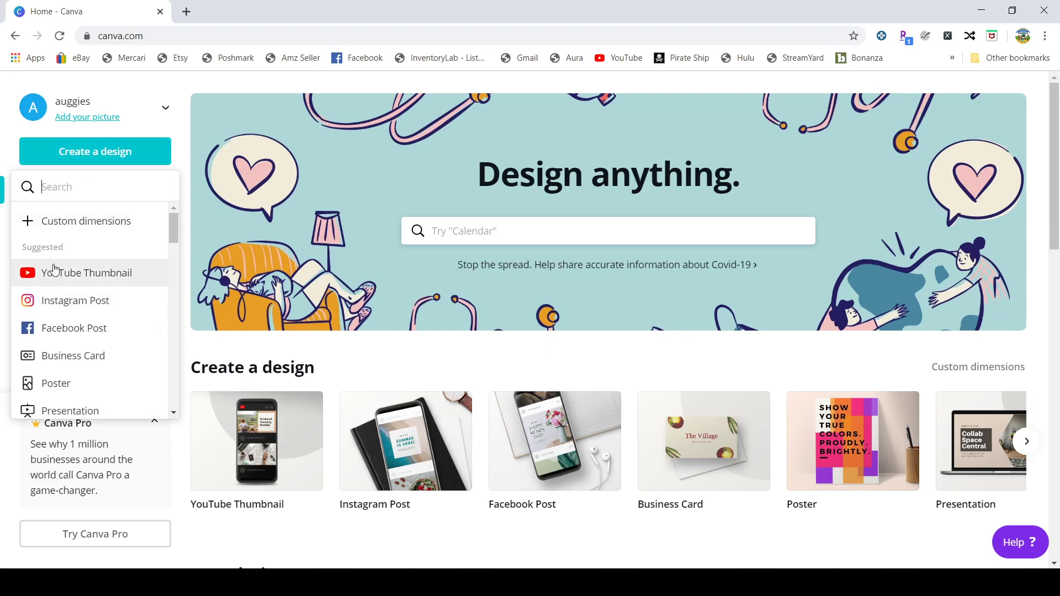
mouse_move(175, 227)
left_mouse_down()
mouse_move(158, 361)
mouse_move(169, 398)
mouse_move(168, 222)
left_mouse_up()
left_click(65, 274)
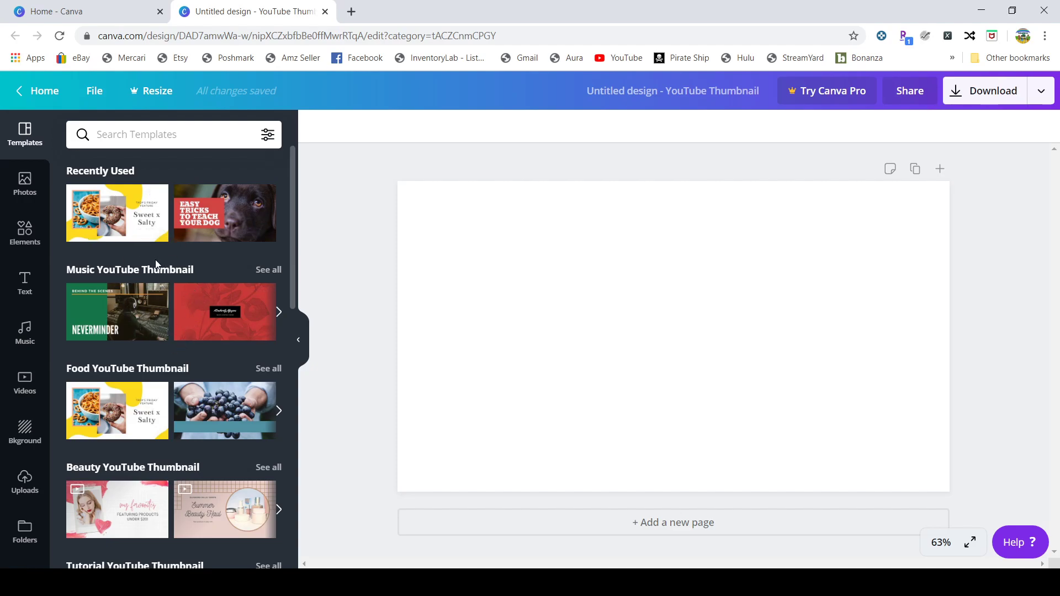
Step: Apply the pink 'my favorites' beauty thumbnail template, then bring up the uploaded images
scroll(155, 264, "down", 3)
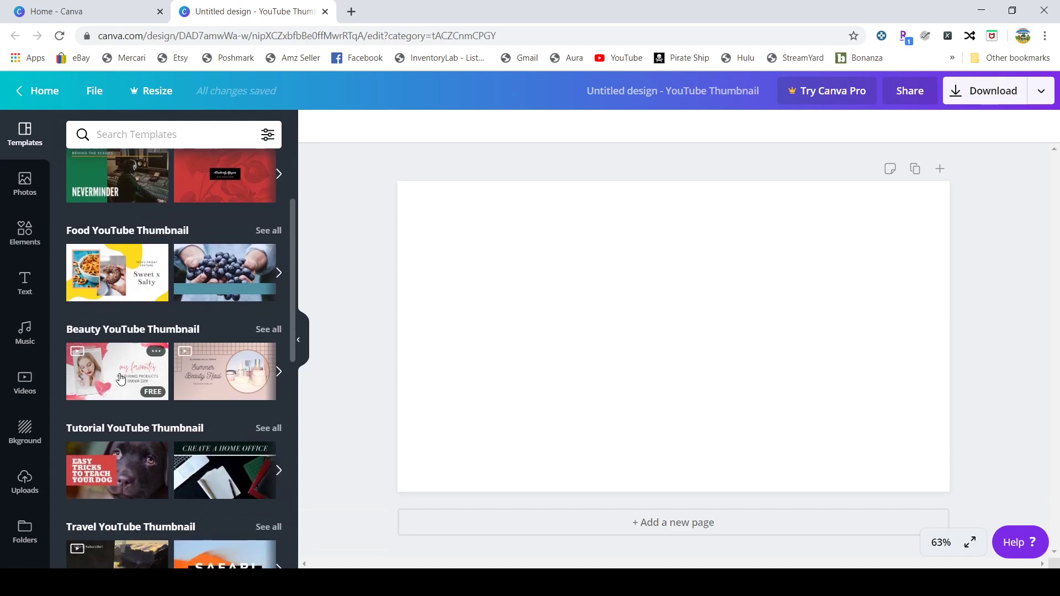
left_click(119, 377)
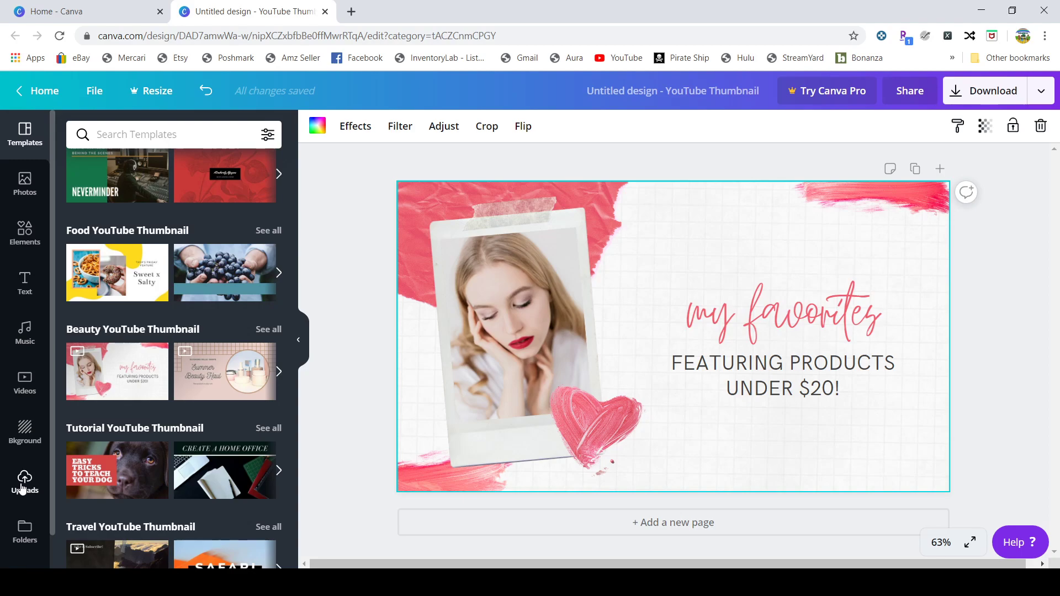
left_click(108, 271)
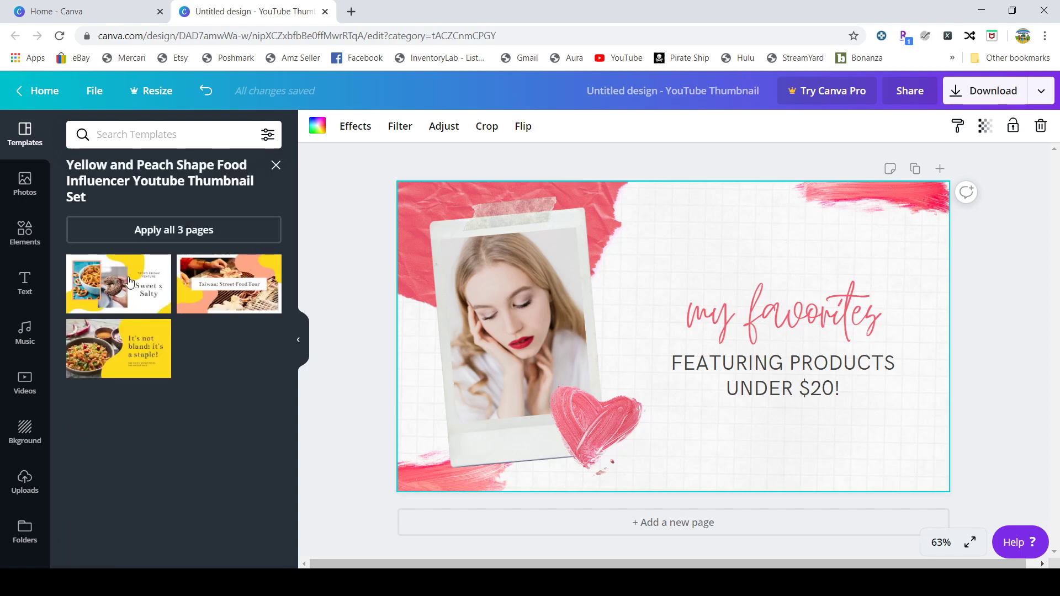
left_click(274, 166)
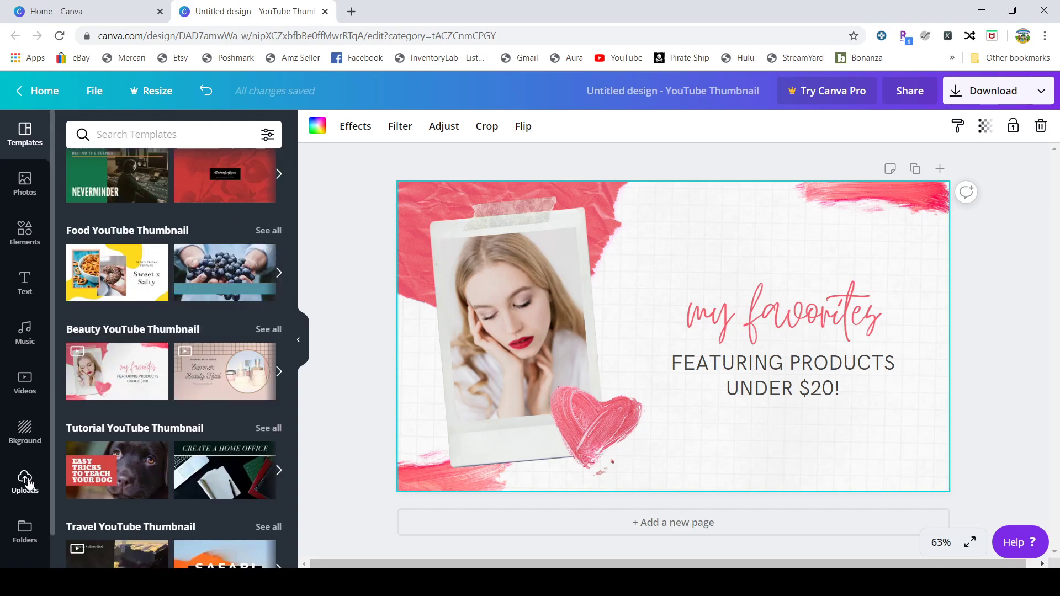
left_click(26, 478)
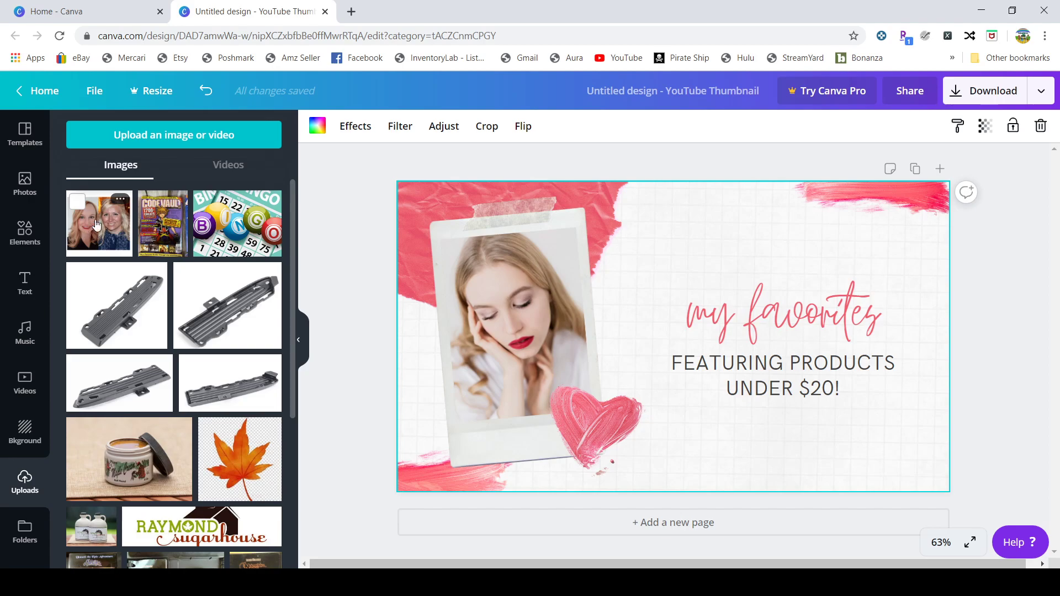
Step: Delete the model's photo from the polaroid frame and add the uploaded two-women photo
left_click(148, 136)
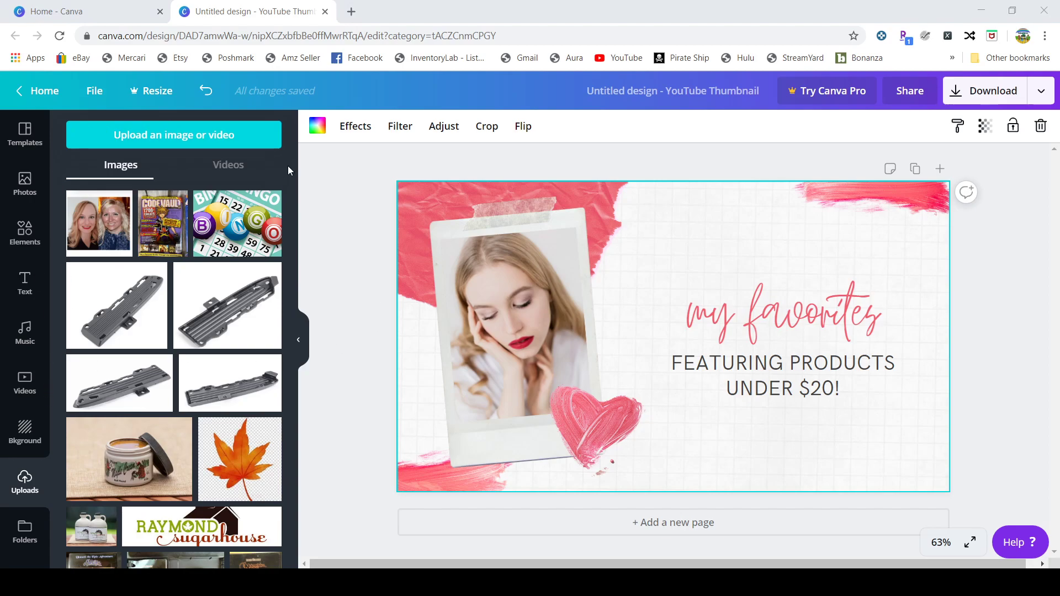
left_click(480, 500)
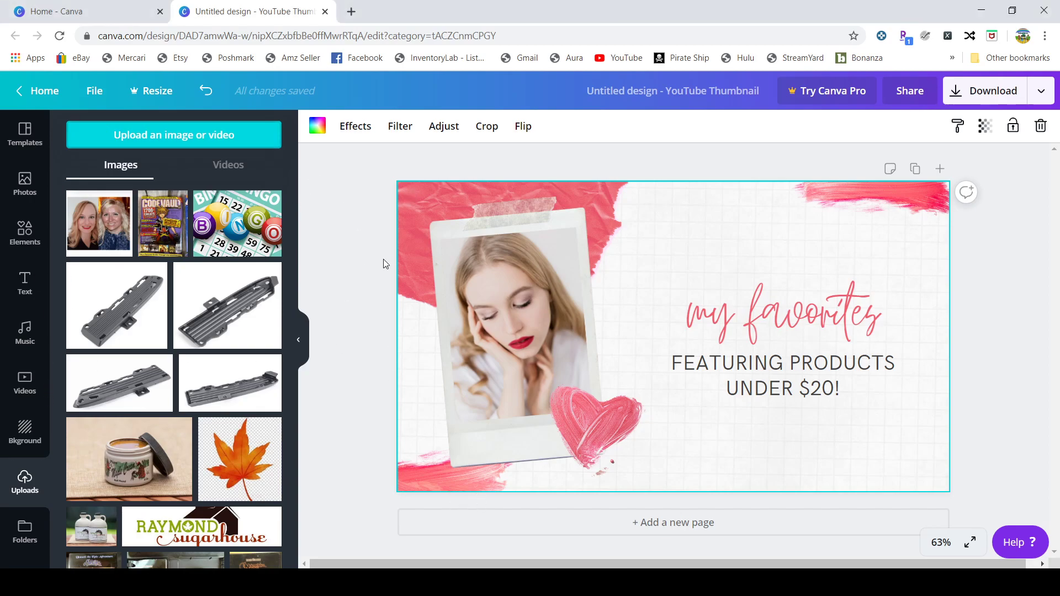
left_click(529, 338)
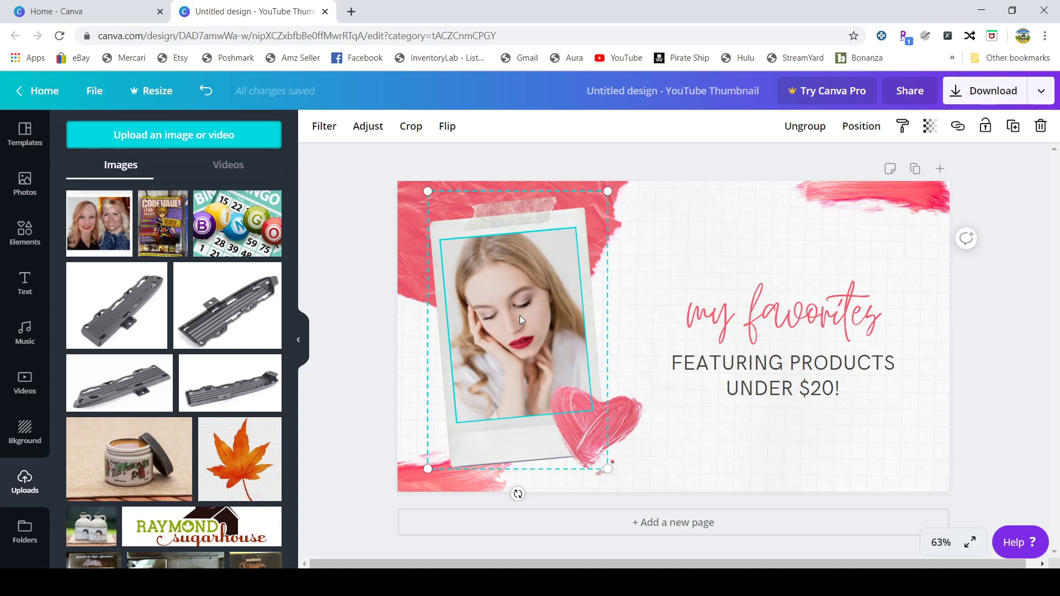
key("Delete")
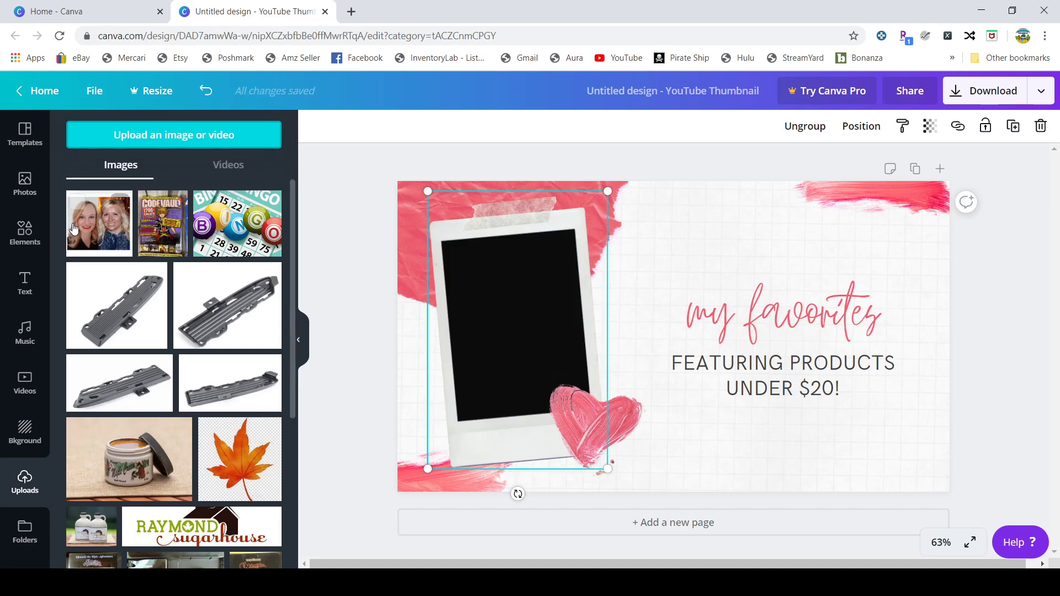
left_click(92, 235)
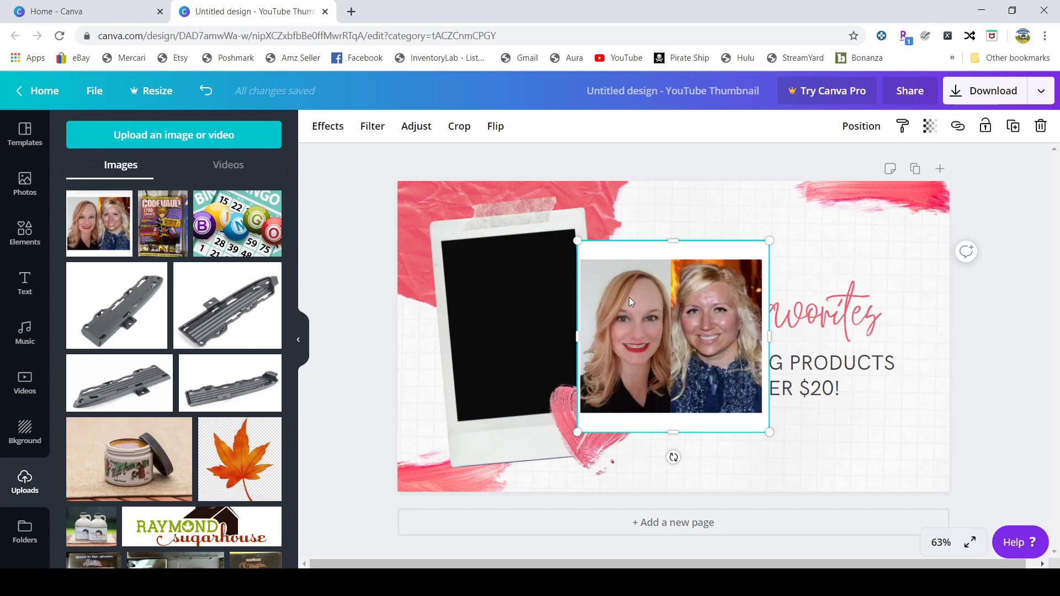
Step: Crop the two-women photo down to just the left woman's face
left_click(463, 133)
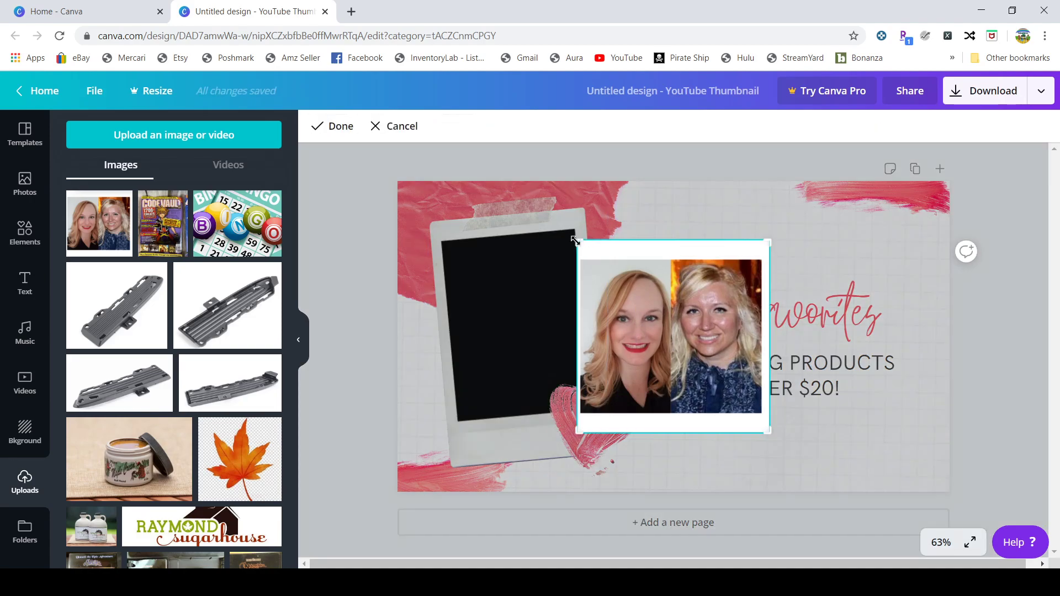
left_click_drag(578, 245, 580, 260)
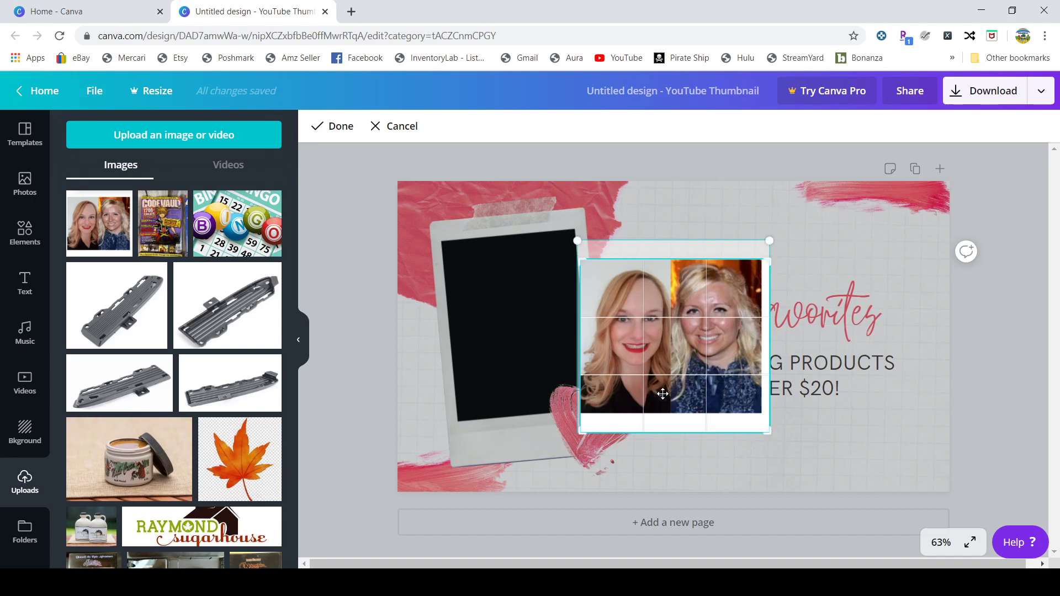
left_click_drag(764, 431, 669, 412)
left_click(331, 126)
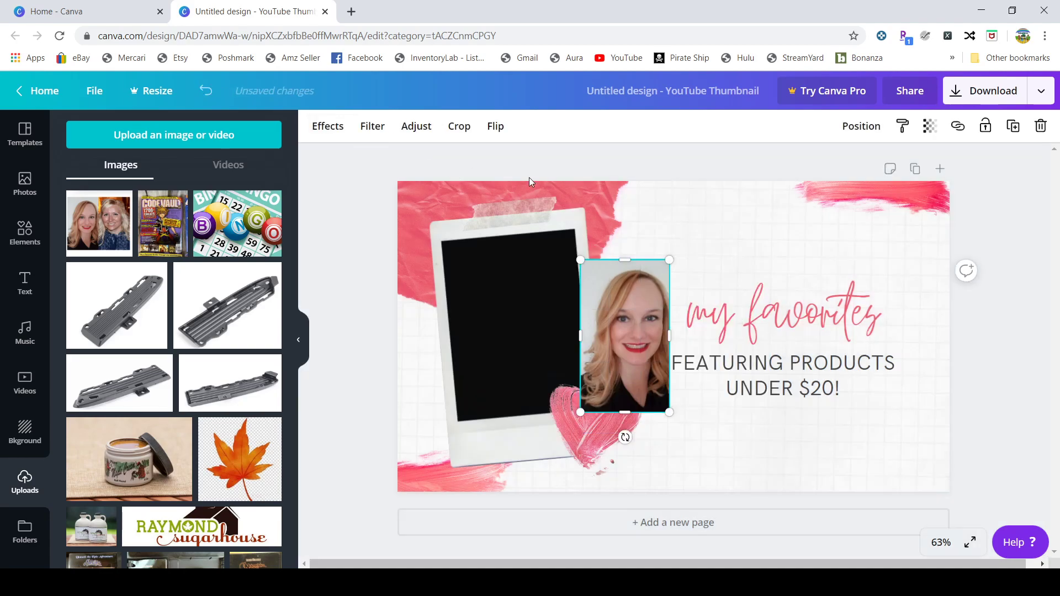
Step: Move the portrait into the polaroid opening, tilted about -5° and resized to fill it
left_click_drag(615, 311, 510, 299)
left_click_drag(518, 424, 529, 423)
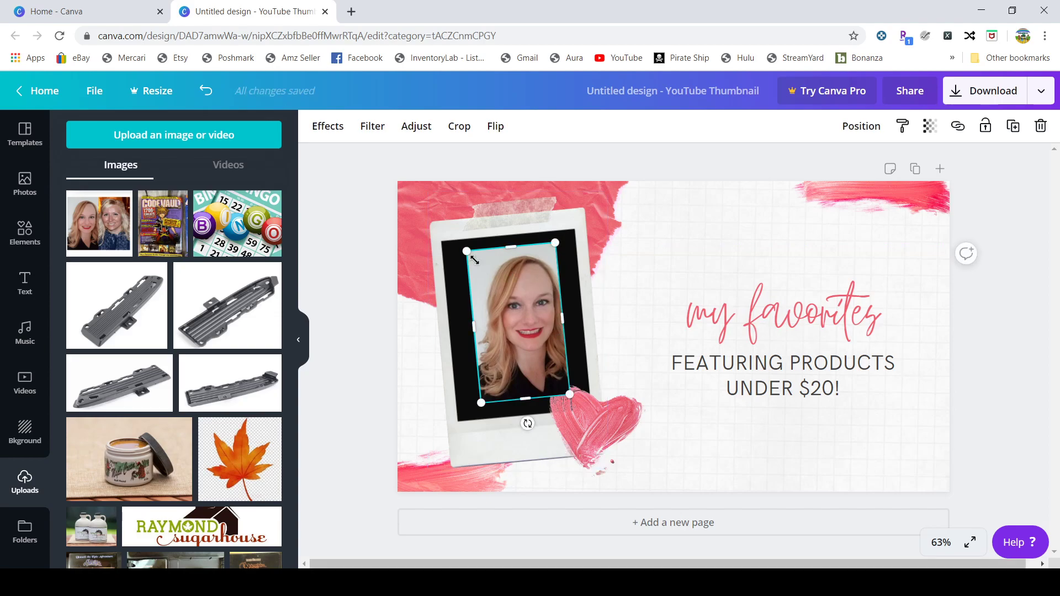
left_click_drag(468, 253, 464, 248)
left_click_drag(569, 395, 575, 405)
left_click_drag(539, 360, 533, 362)
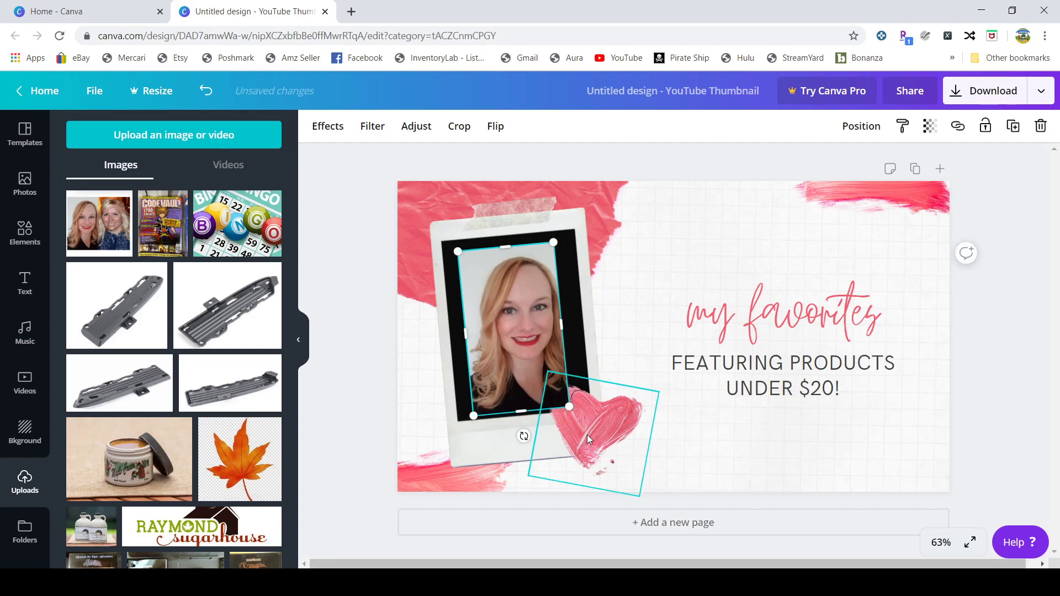
Step: Bring the pink brush-stroke heart to the front so it overlaps the portrait's corner
left_click(588, 435)
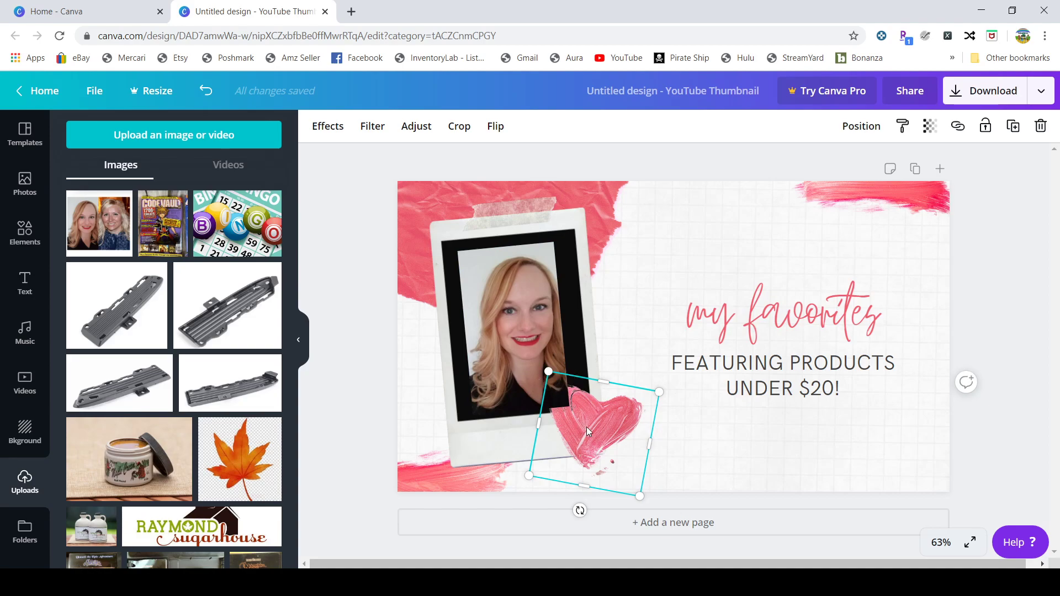
left_click(855, 129)
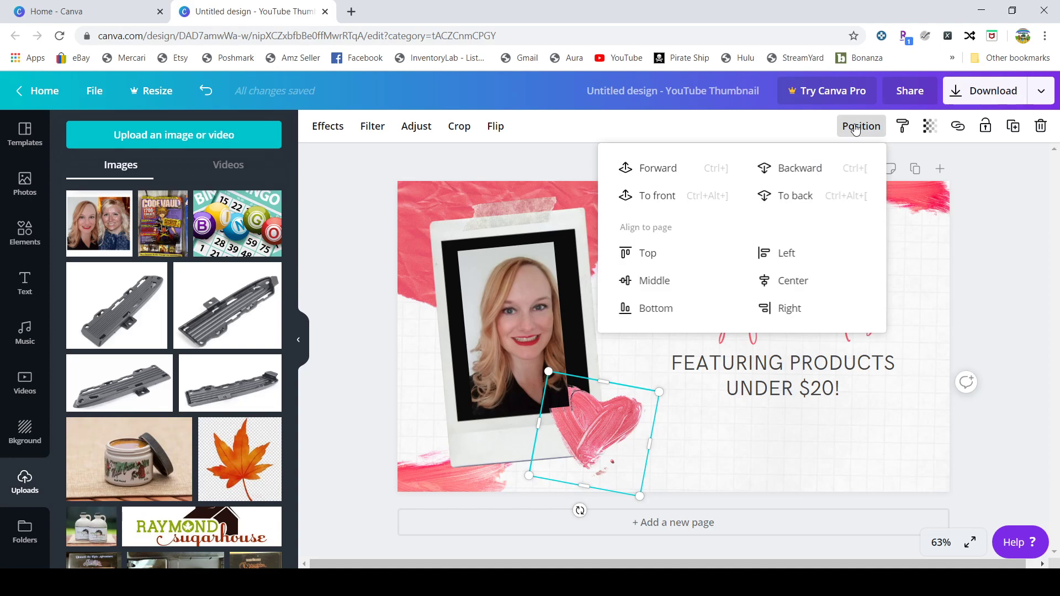
left_click(647, 200)
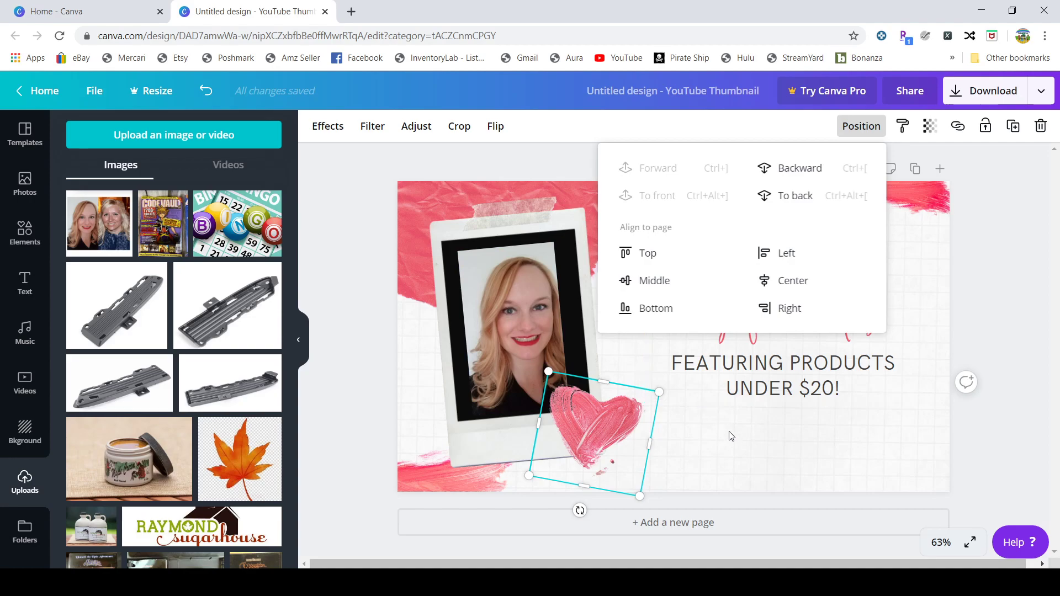
left_click(742, 450)
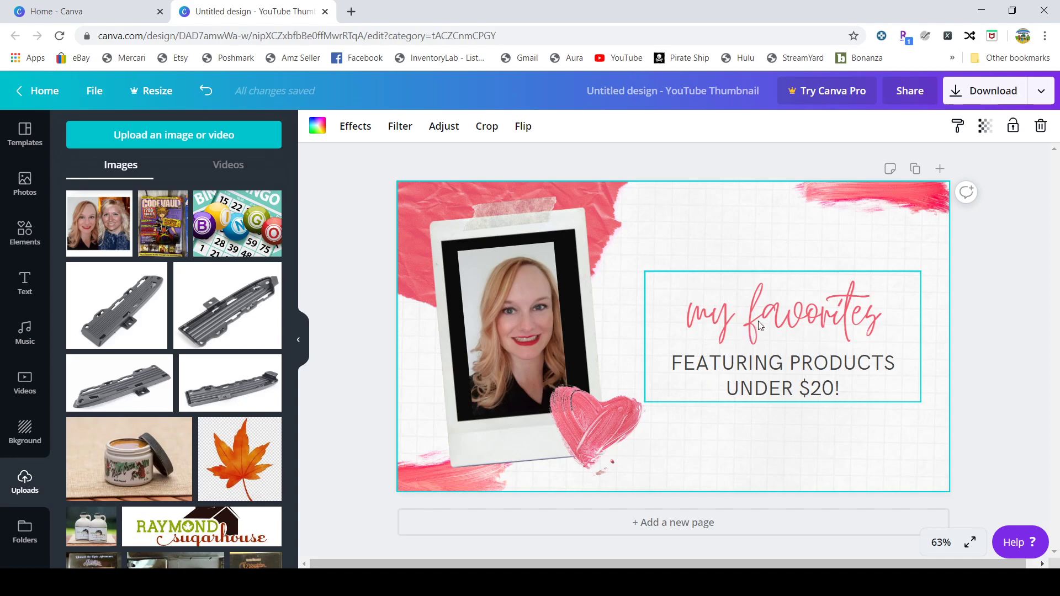
Step: Replace 'my favorites' with 'Meet' plus the host's name, then select the whole heading
left_click(780, 322)
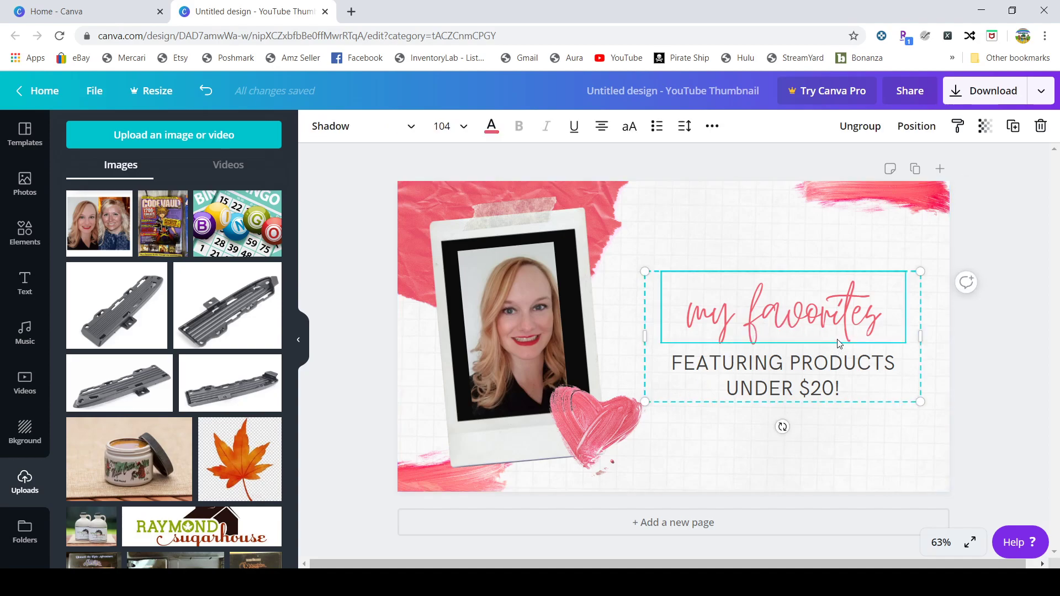
left_click_drag(880, 323, 683, 325)
type("M")
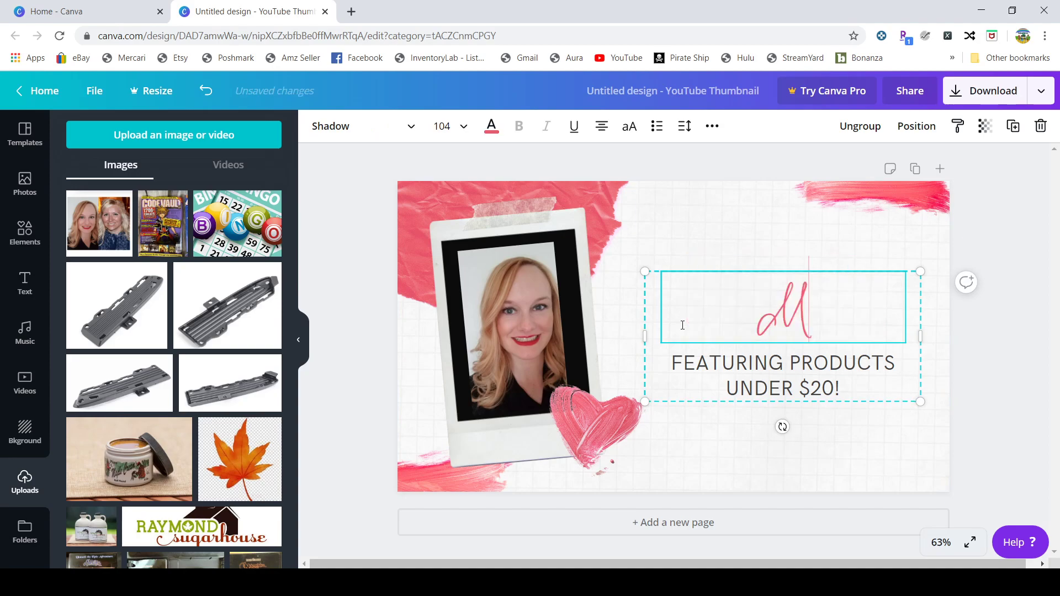
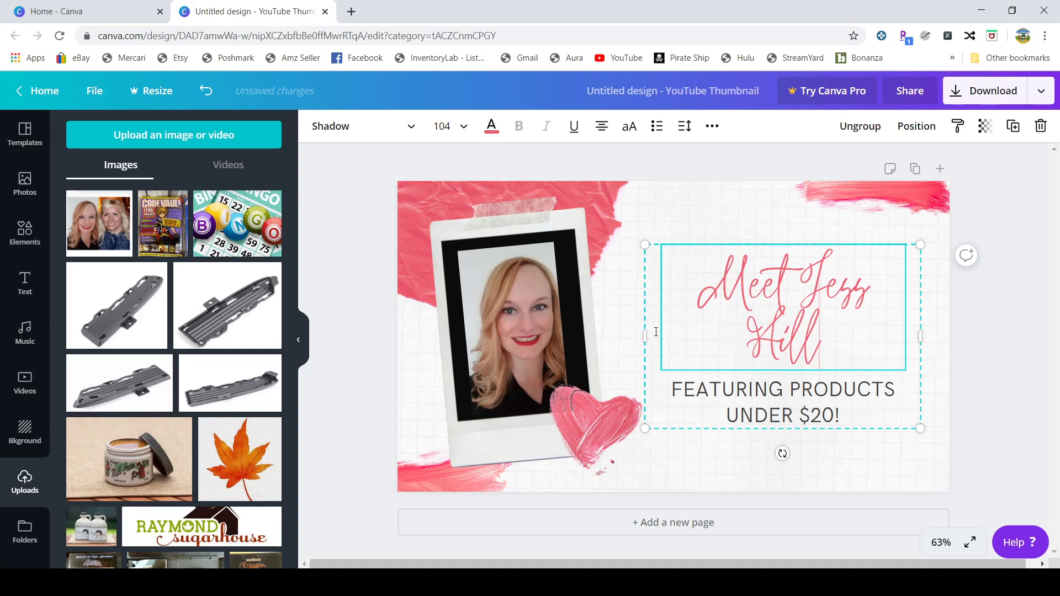
triple_click(803, 340)
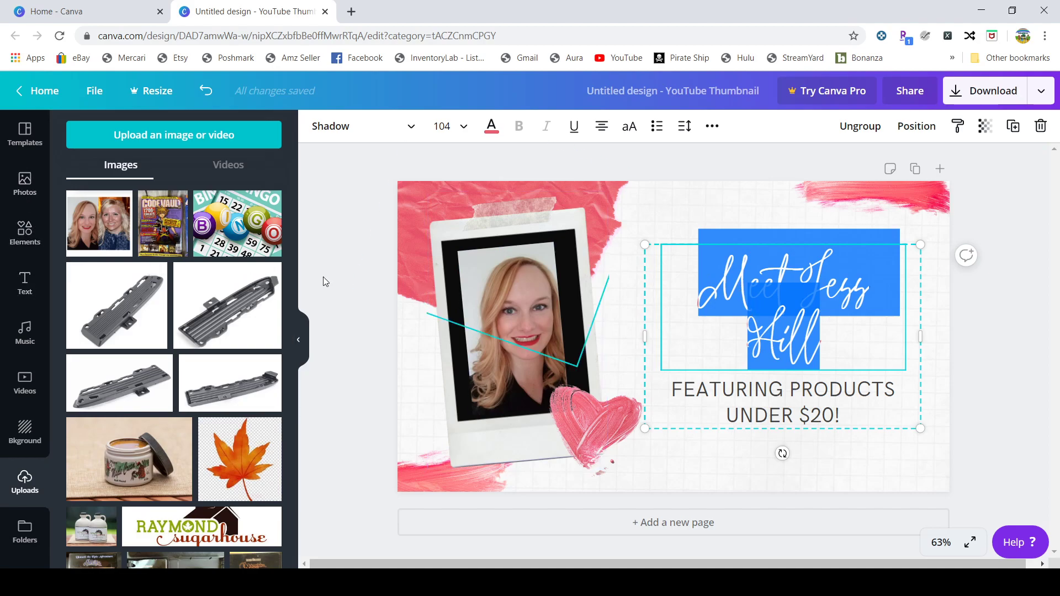
Step: Set the heading font to RoxboroughCF at size 56 so it fits one line
left_click(412, 134)
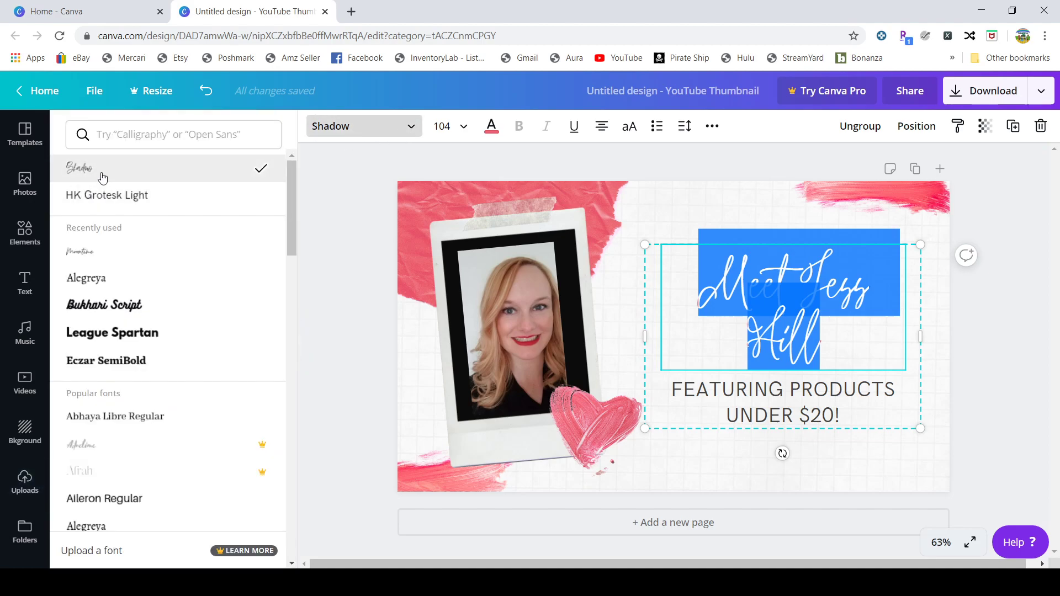
scroll(122, 398, "down", 6)
scroll(121, 445, "down", 6)
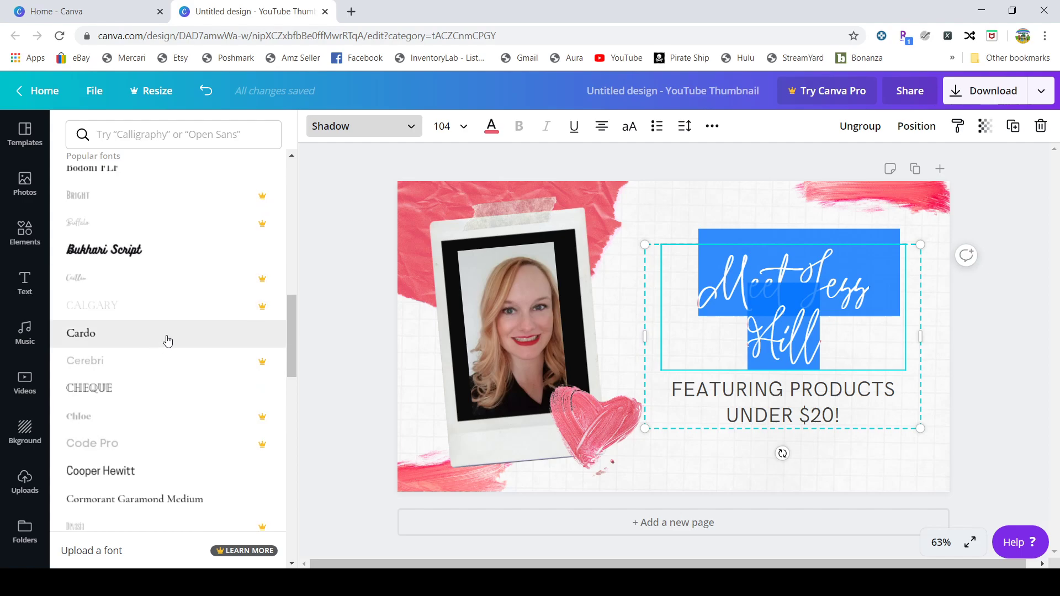
scroll(172, 339, "down", 6)
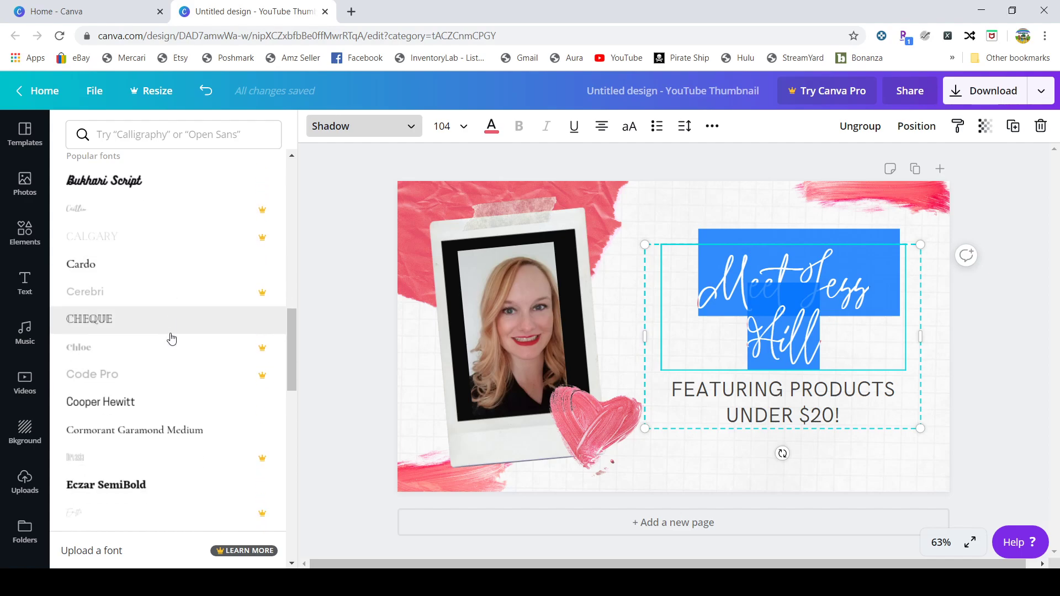
scroll(157, 367, "down", 6)
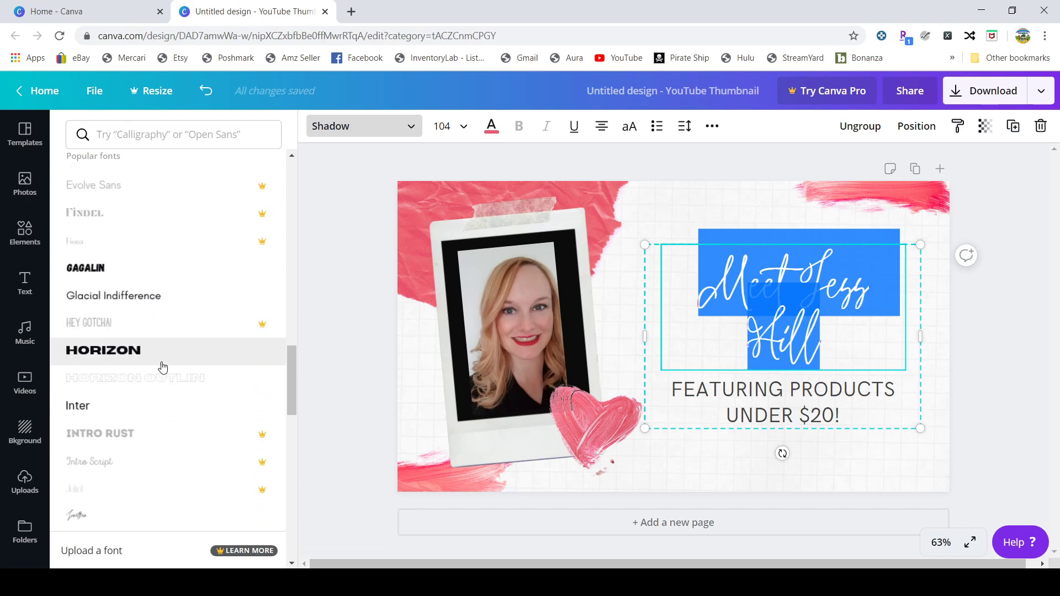
scroll(167, 365, "down", 5)
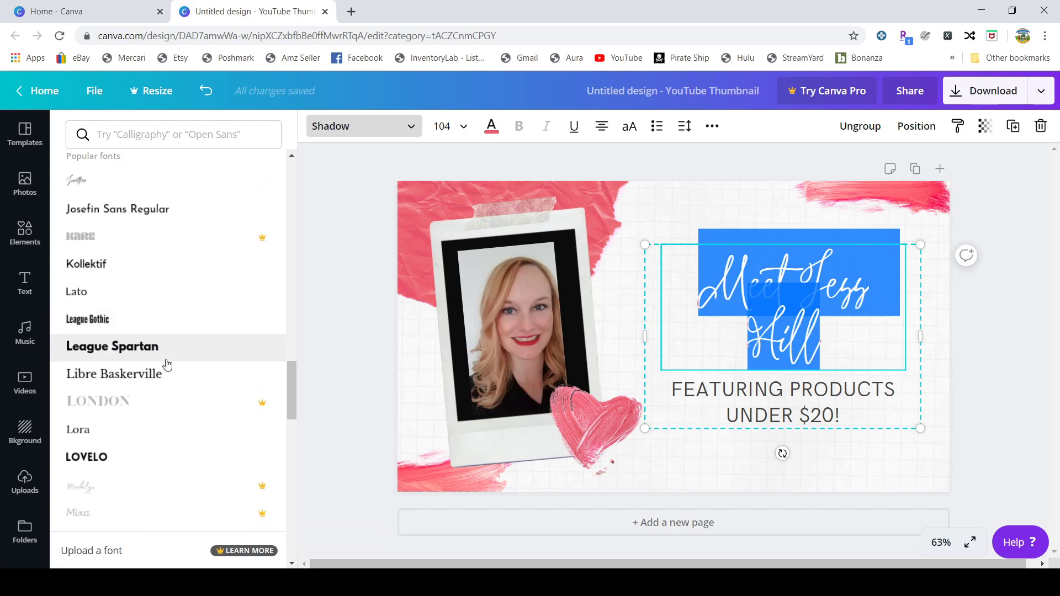
scroll(167, 365, "down", 3)
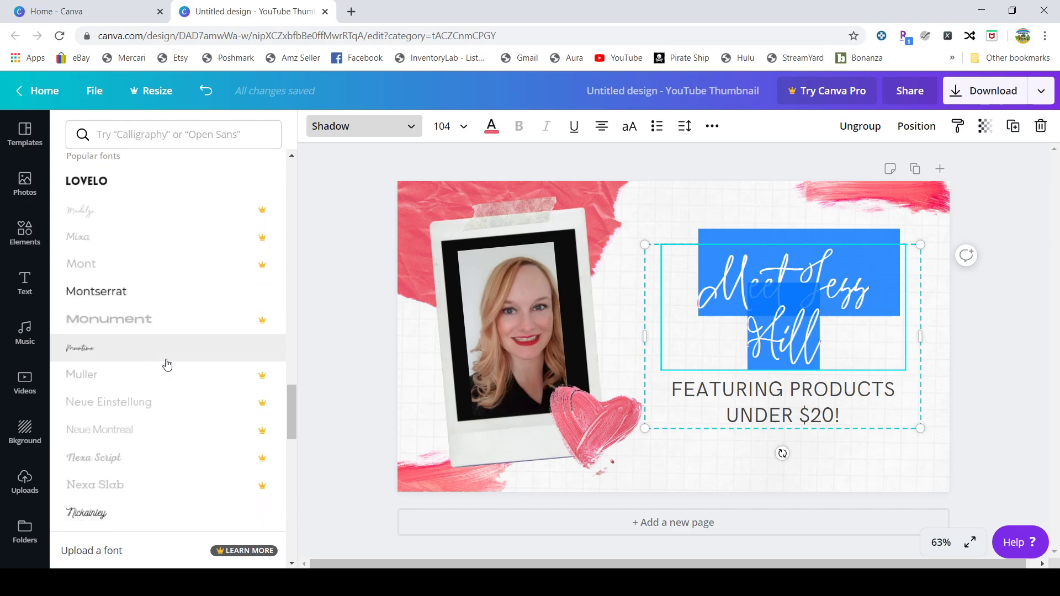
scroll(167, 364, "down", 3)
scroll(168, 365, "down", 5)
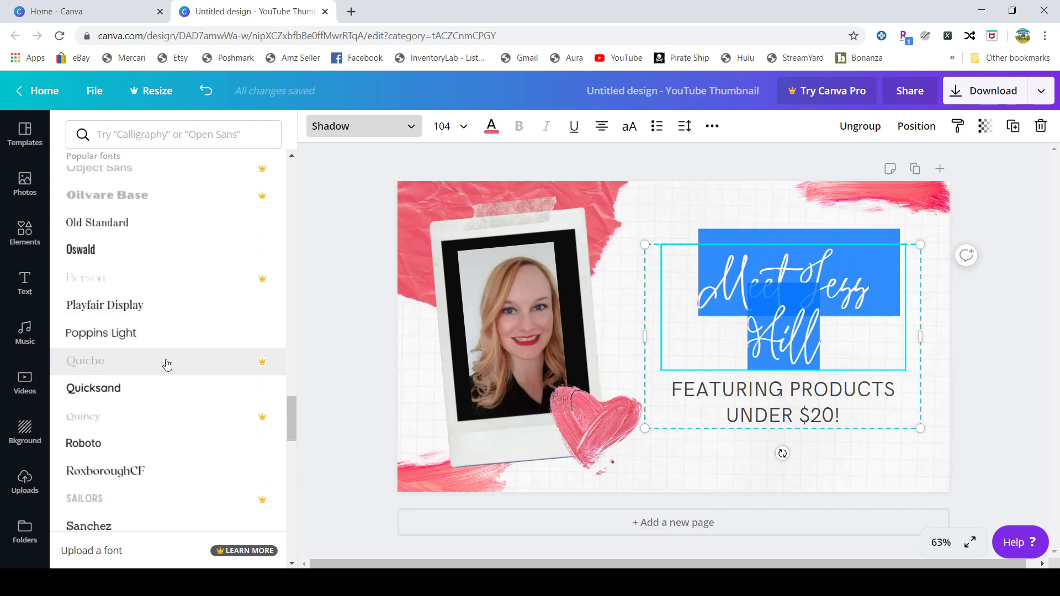
scroll(168, 365, "down", 5)
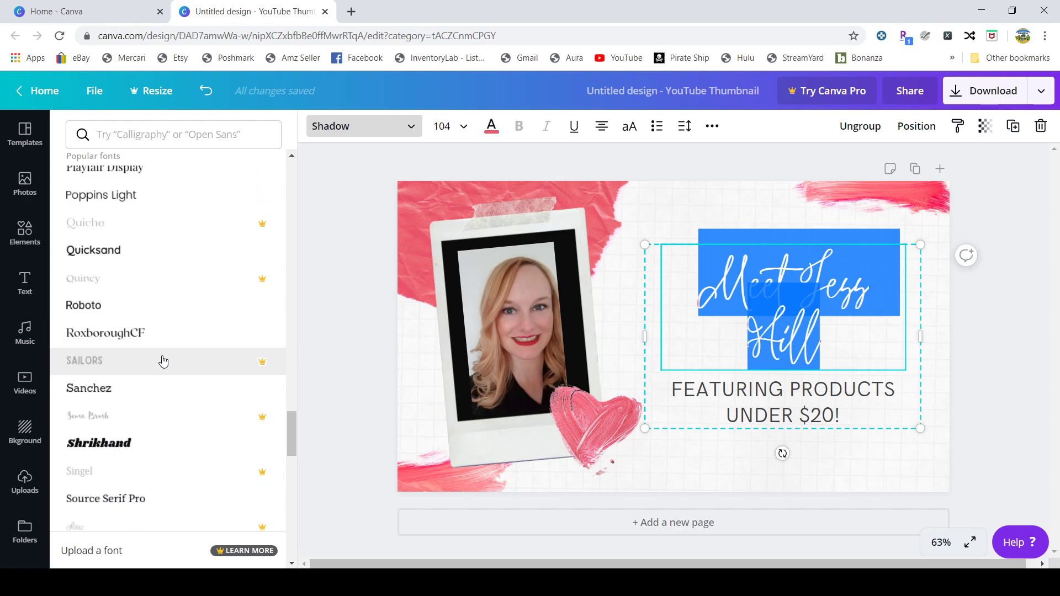
left_click(136, 338)
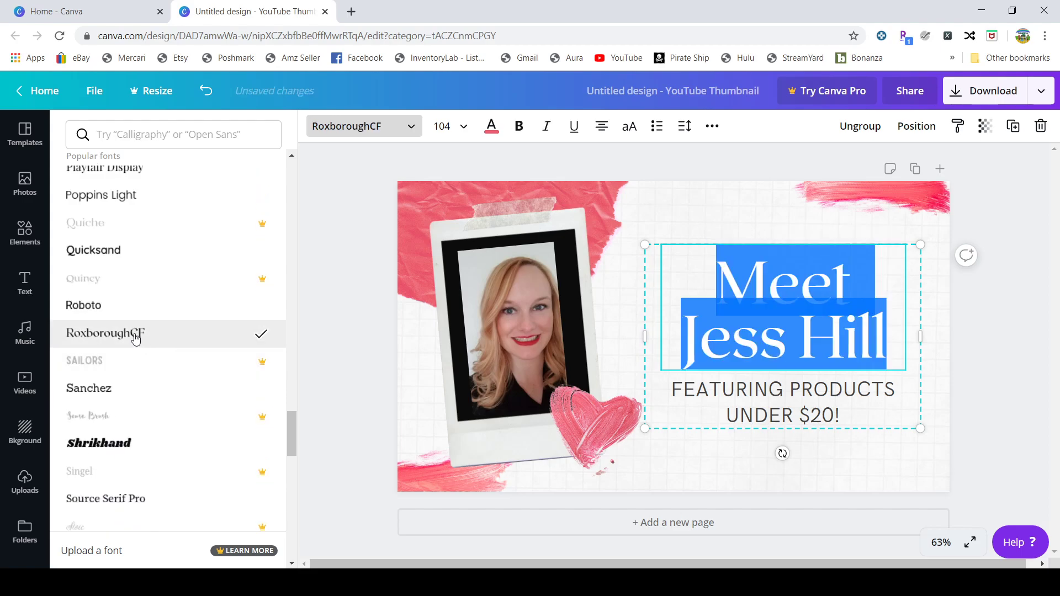
left_click(460, 128)
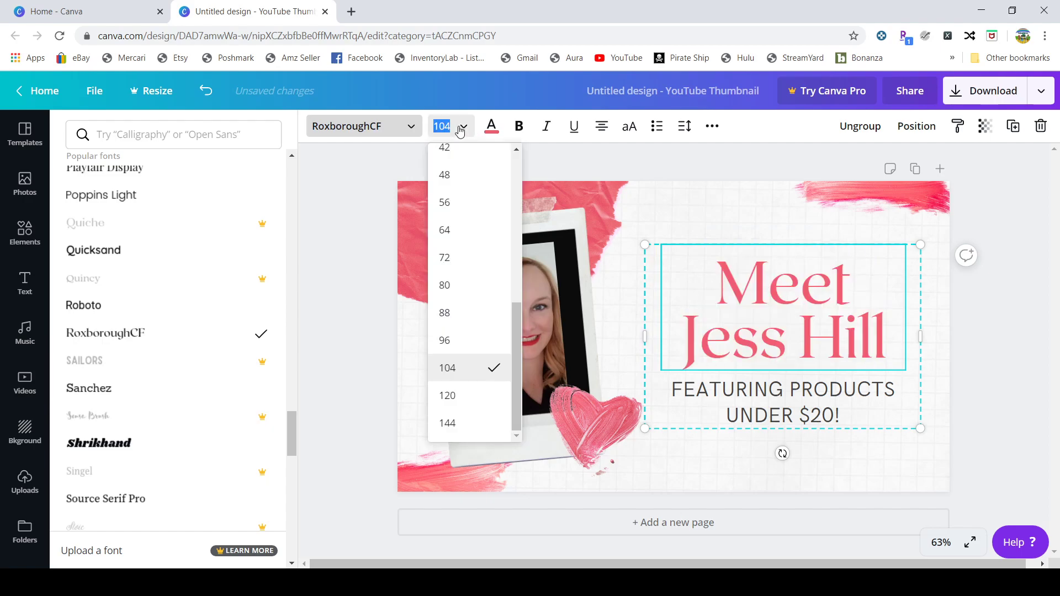
left_click(472, 208)
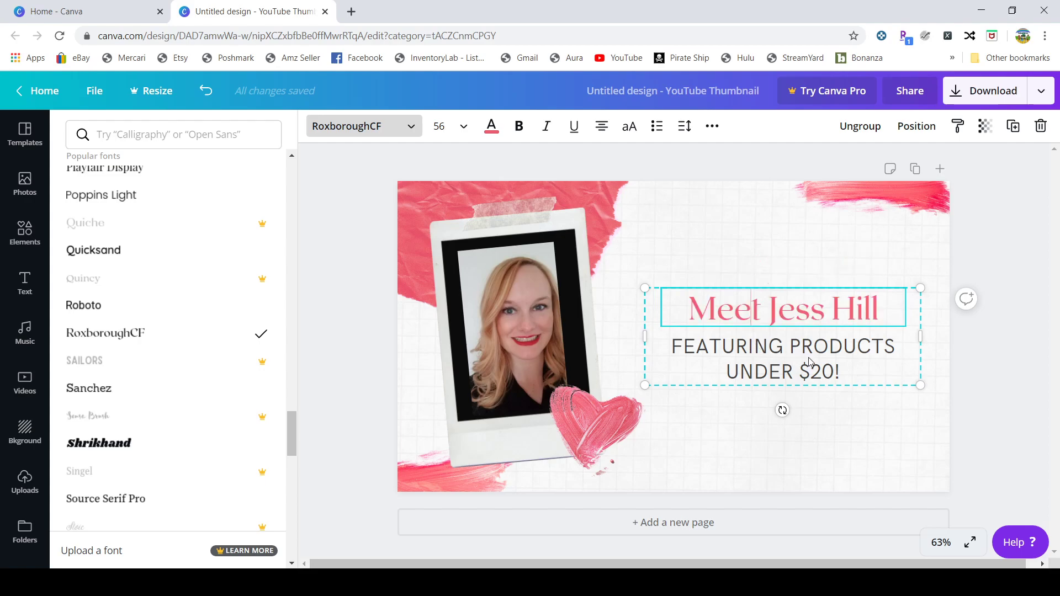
Step: Nudge the text group slightly and select all of 'FEATURING PRODUCTS UNDER $20!' for editing
left_click(838, 372)
mouse_move(840, 374)
left_mouse_down()
mouse_move(782, 373)
mouse_move(844, 365)
left_mouse_up()
left_click(831, 363)
double_click(831, 364)
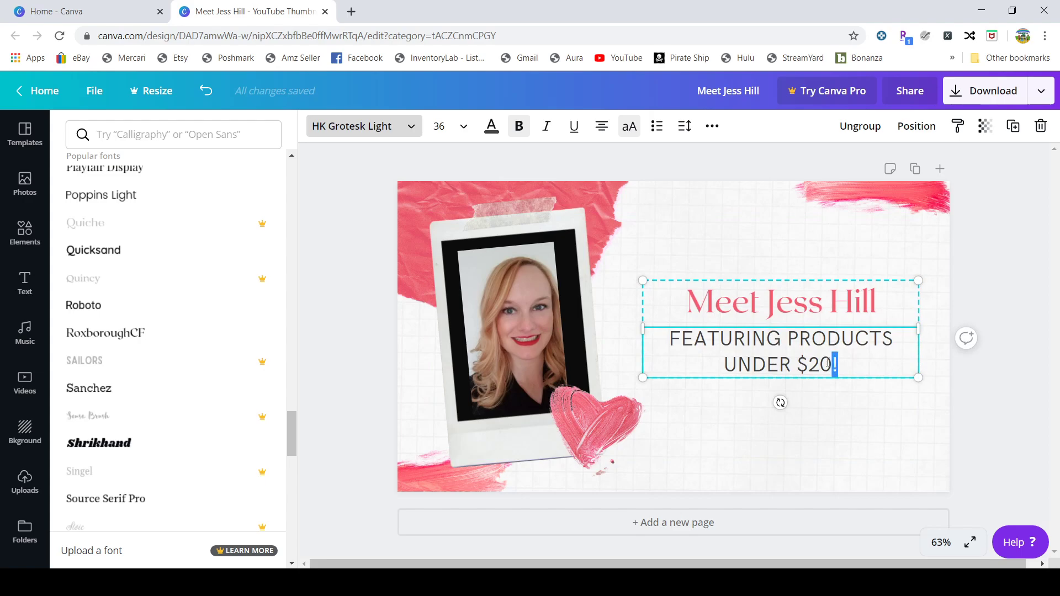
left_click(789, 364)
left_click(766, 338)
left_click_drag(674, 339, 843, 371)
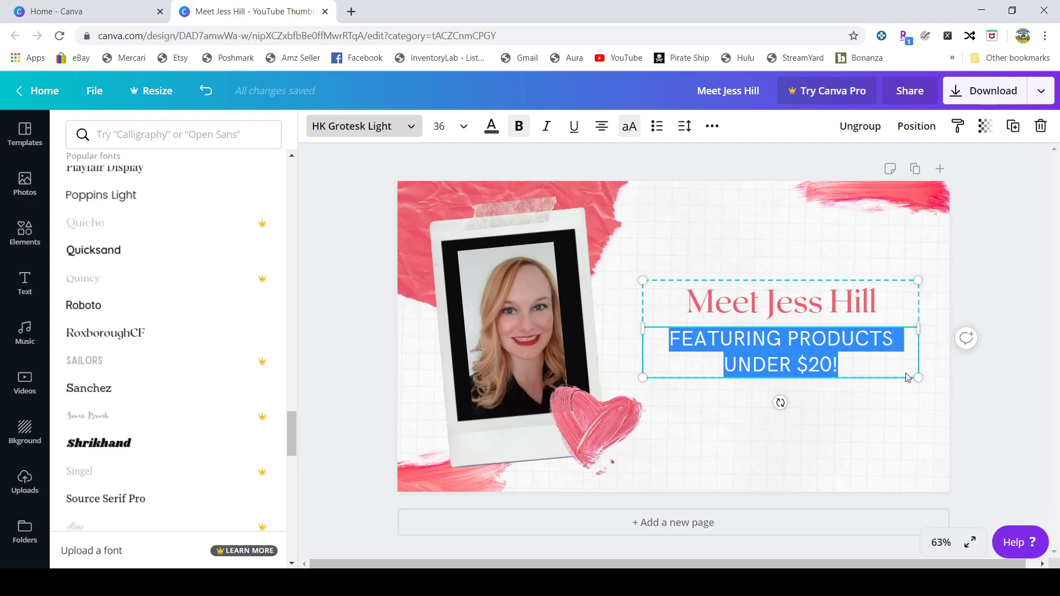
Step: Type the subtitle 'AN ECOMM MILLION DOLLAR BUSINESS OWNER', correcting the typo
type("AN ECOMM")
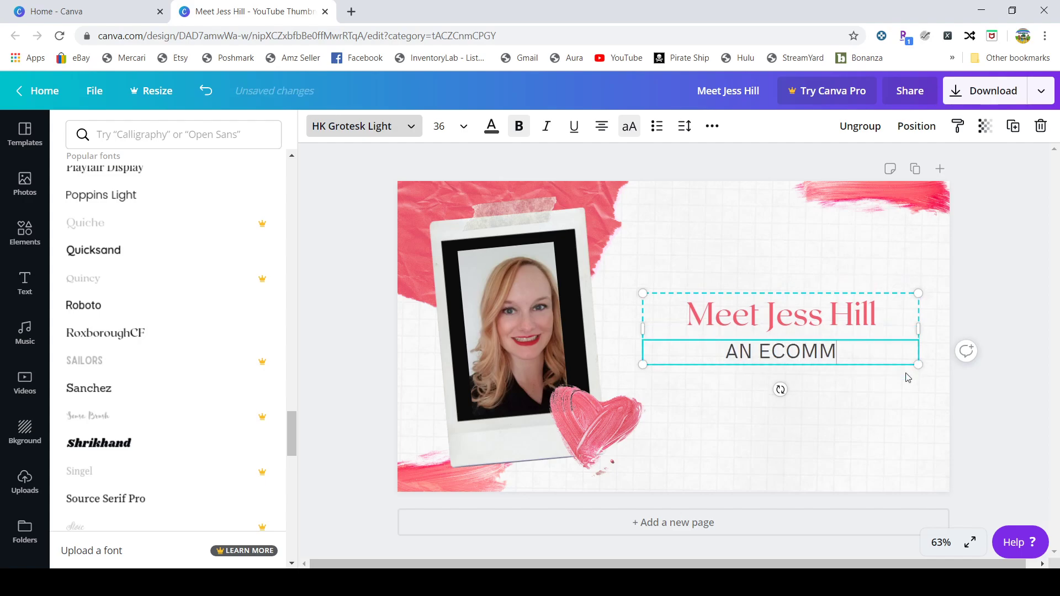
type(" MILLION DA")
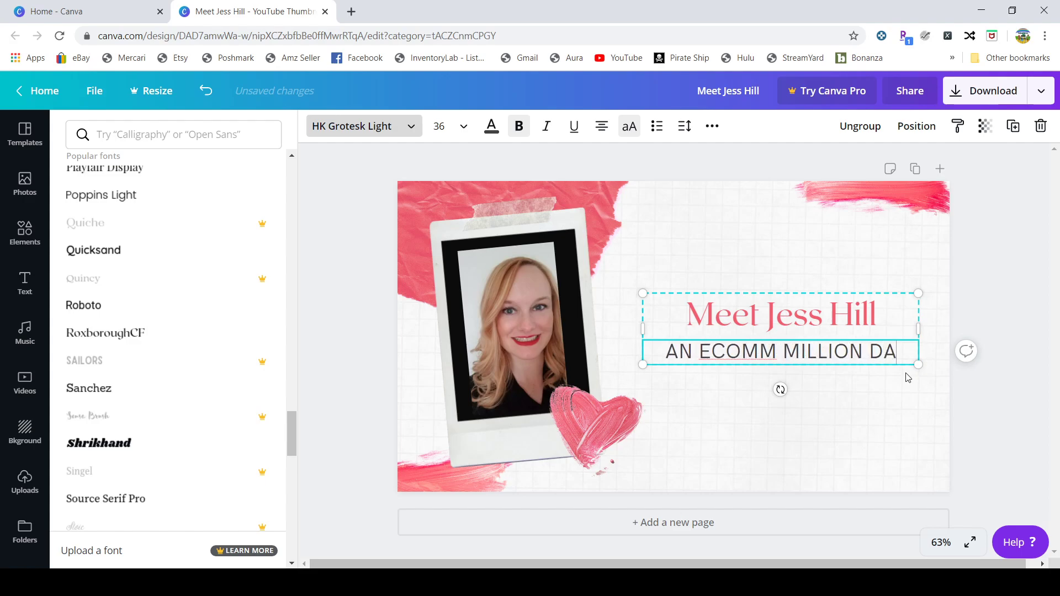
key("BackSpace")
type("O")
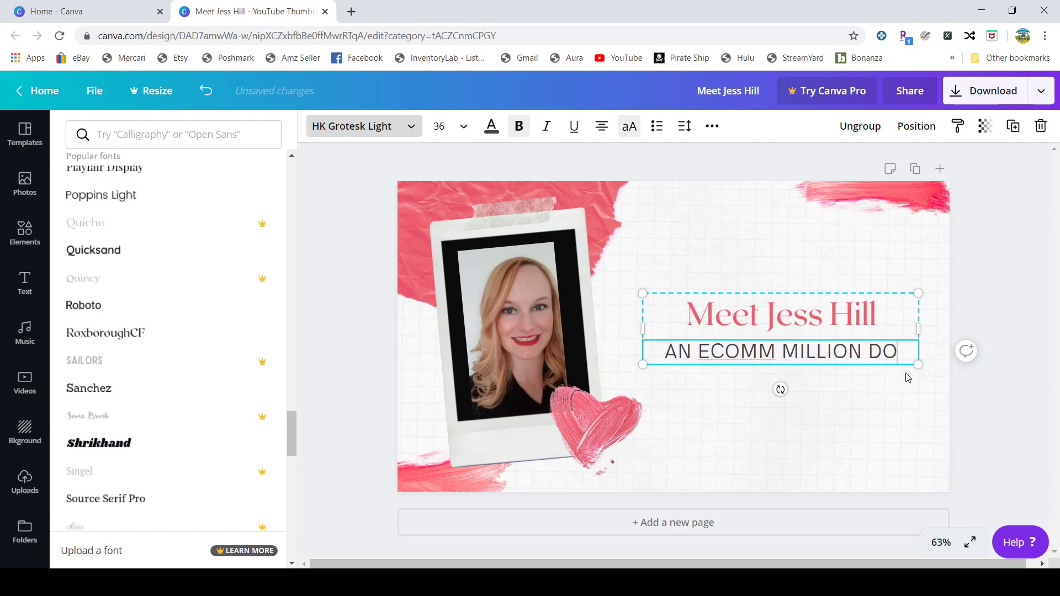
type("LLAR BUSINESS OWNER")
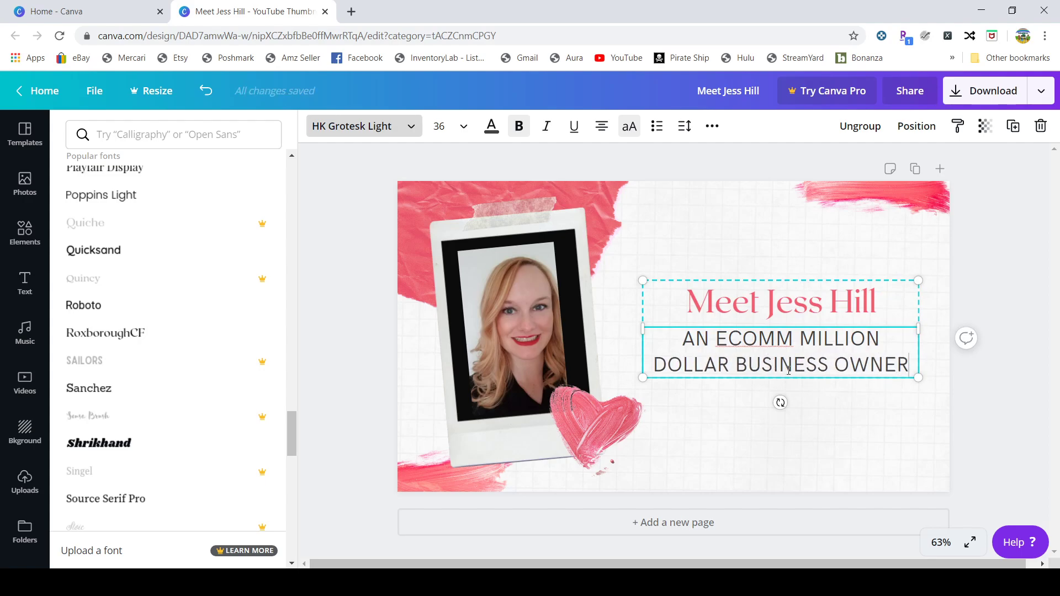
Step: Enlarge the heading-and-subtitle block to about size 40.5
left_click_drag(918, 378, 936, 418)
left_click_drag(643, 281, 634, 276)
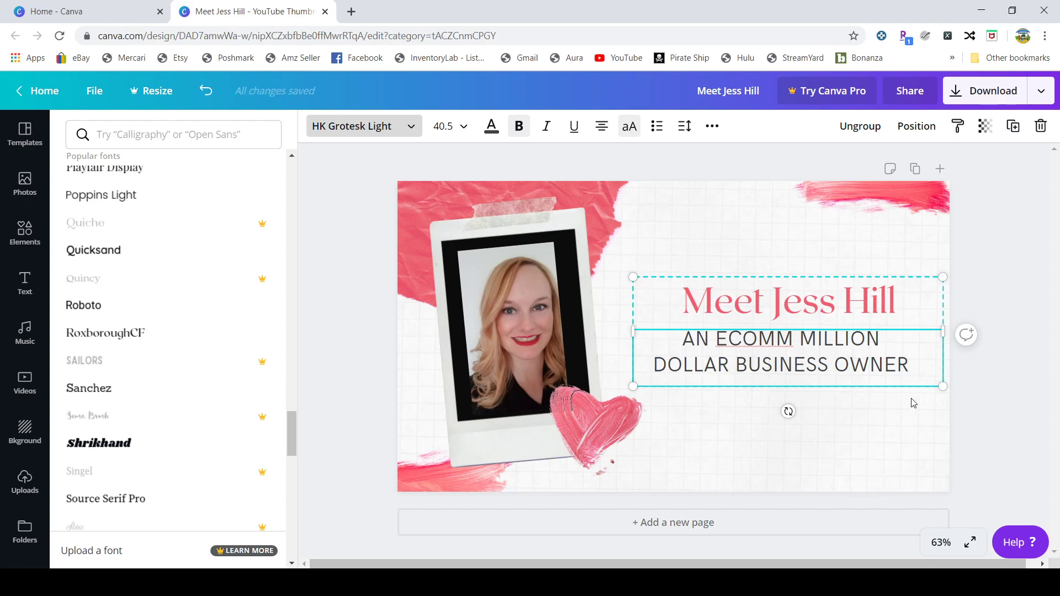
key("Escape")
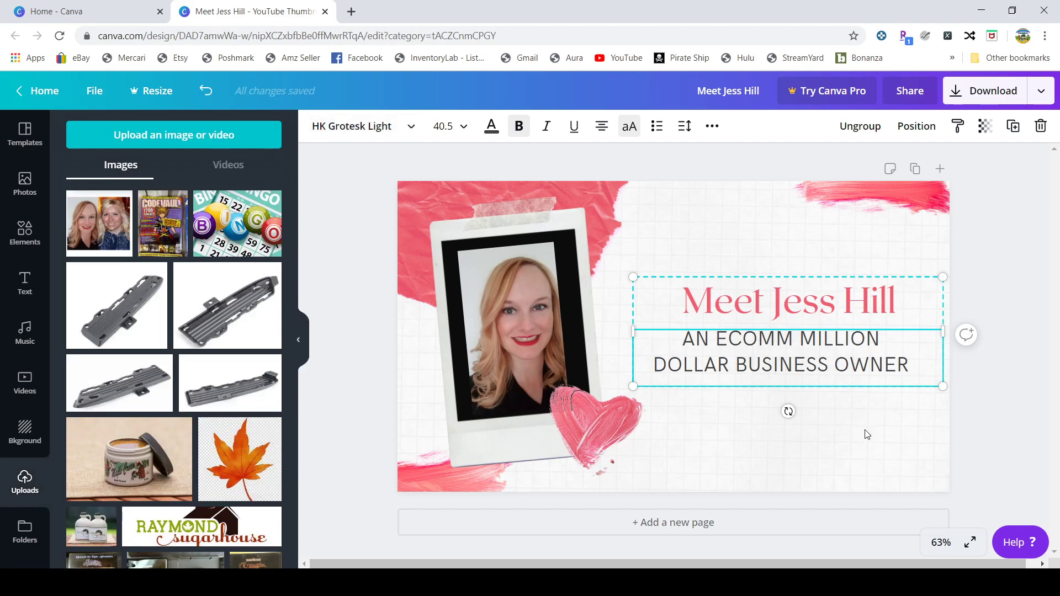
Step: Download the finished thumbnail as a PNG file named after the heading
left_click(731, 237)
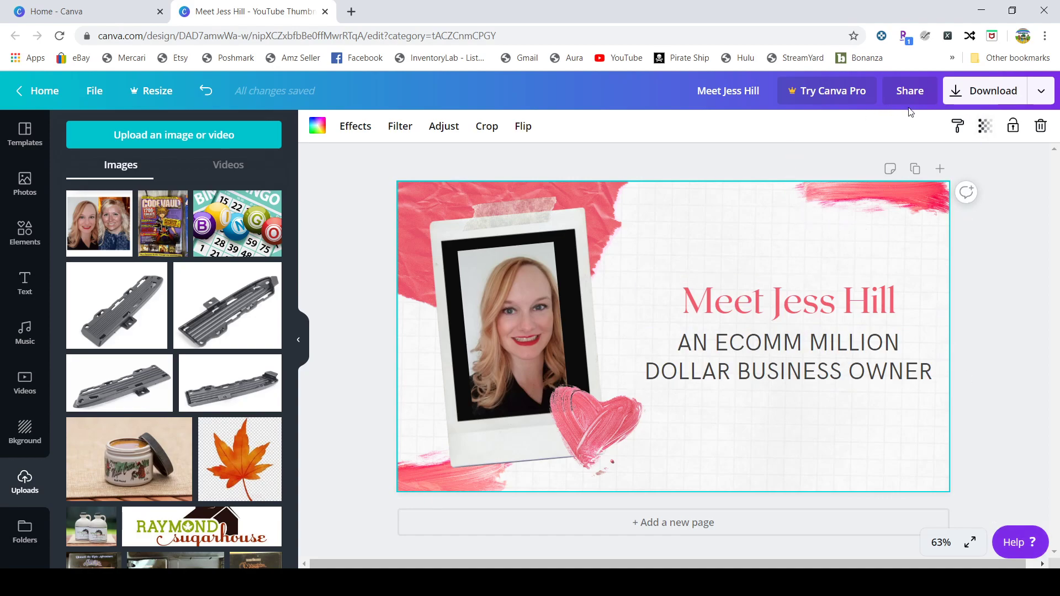
left_click(977, 95)
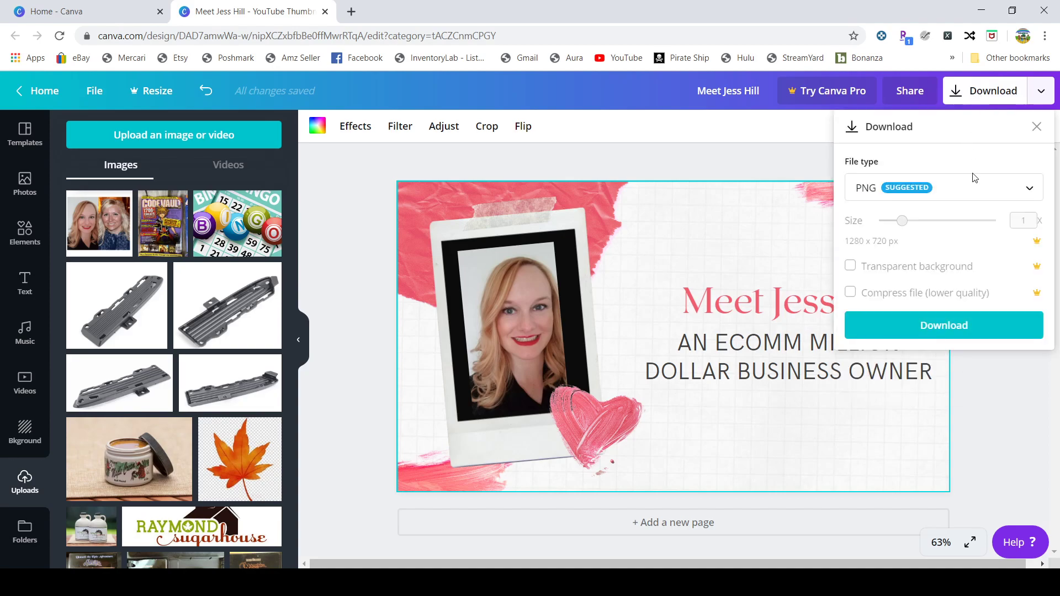
left_click(932, 327)
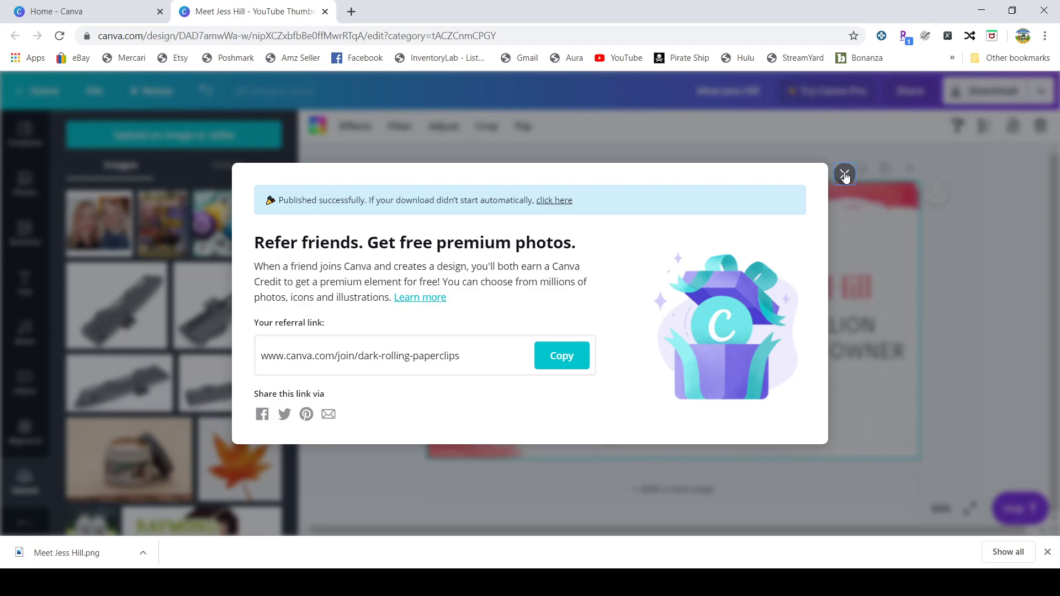
Step: Copy the referral link, dismiss the publish confirmation, and return to the Canva home page
left_click(555, 356)
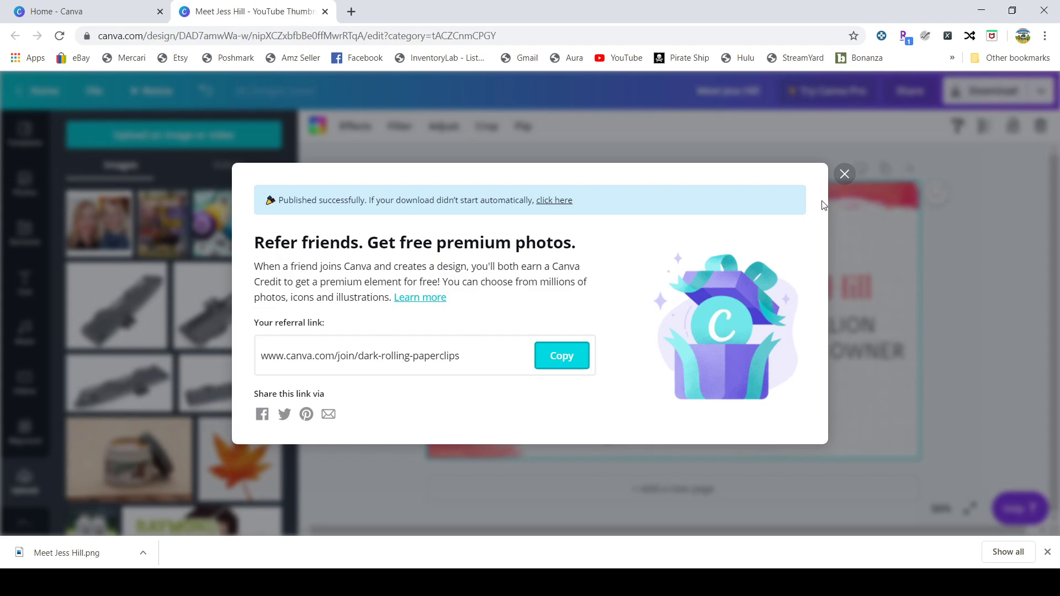
left_click(844, 174)
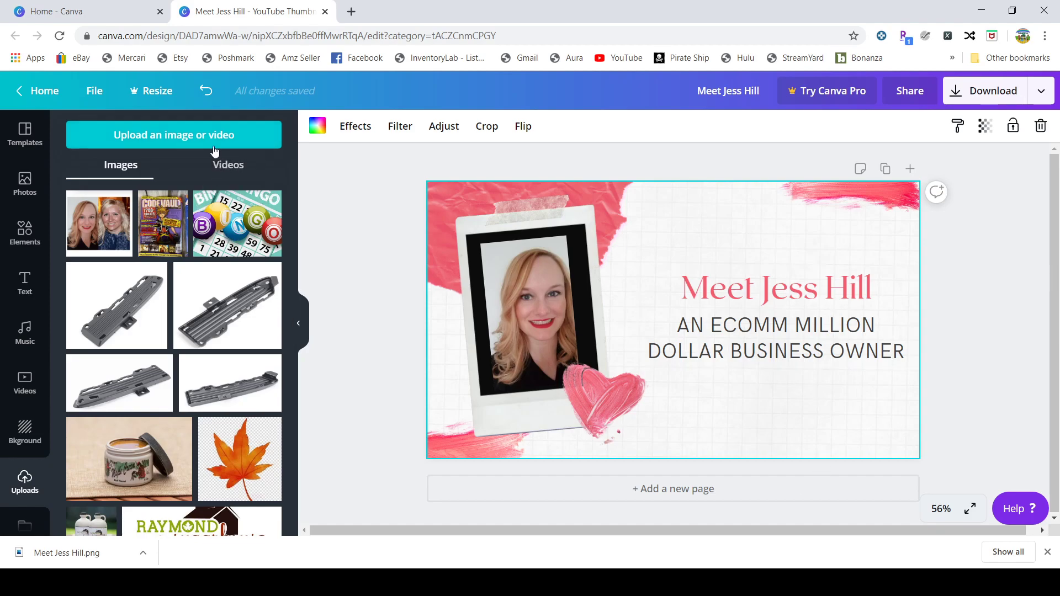
left_click(50, 91)
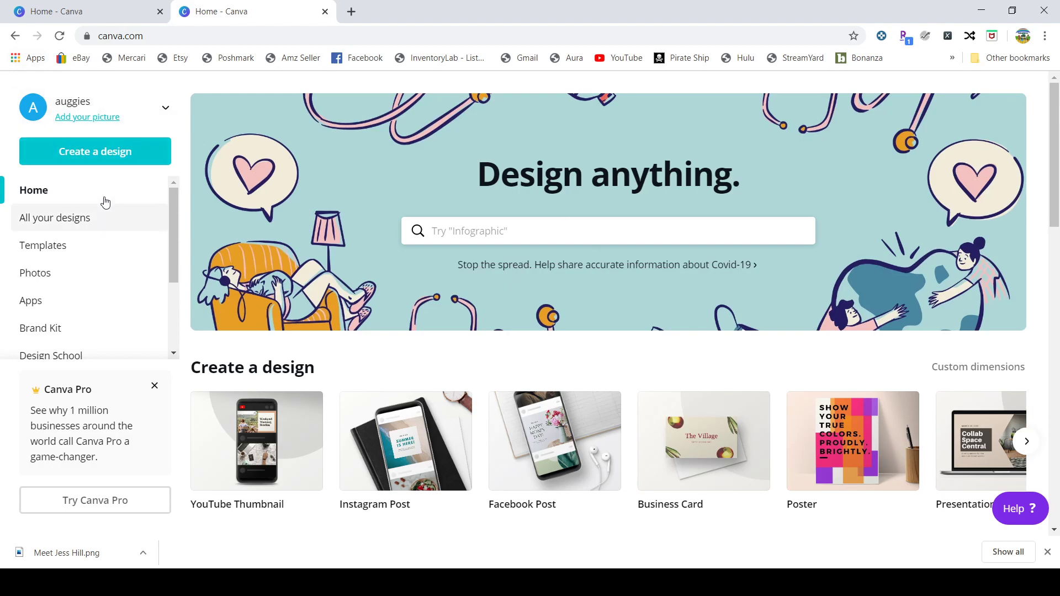
Step: Create a new blank Instagram Post design and show the previously uploaded images
left_click(77, 159)
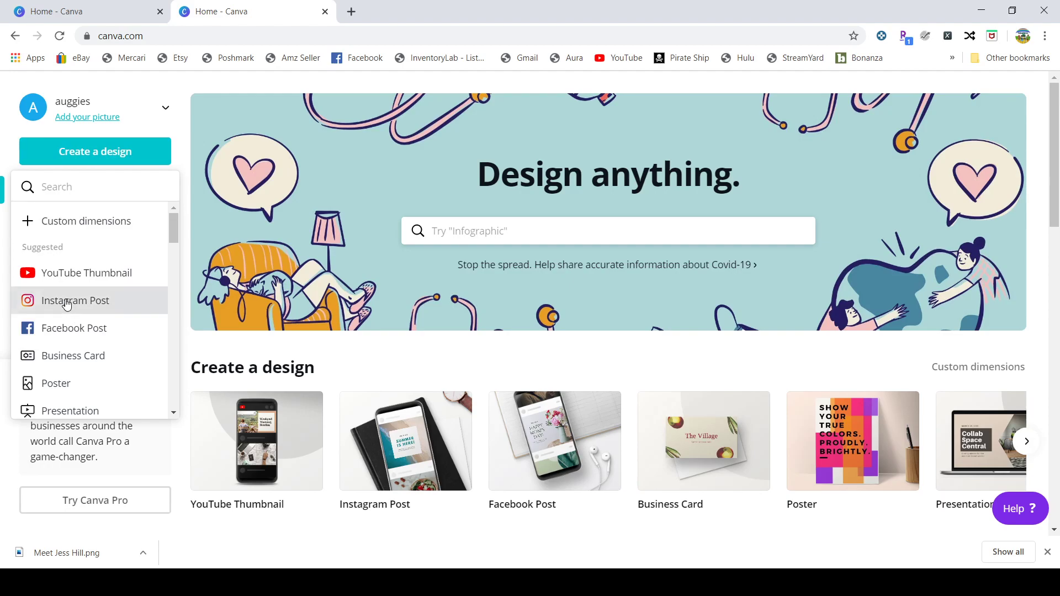
left_click(66, 304)
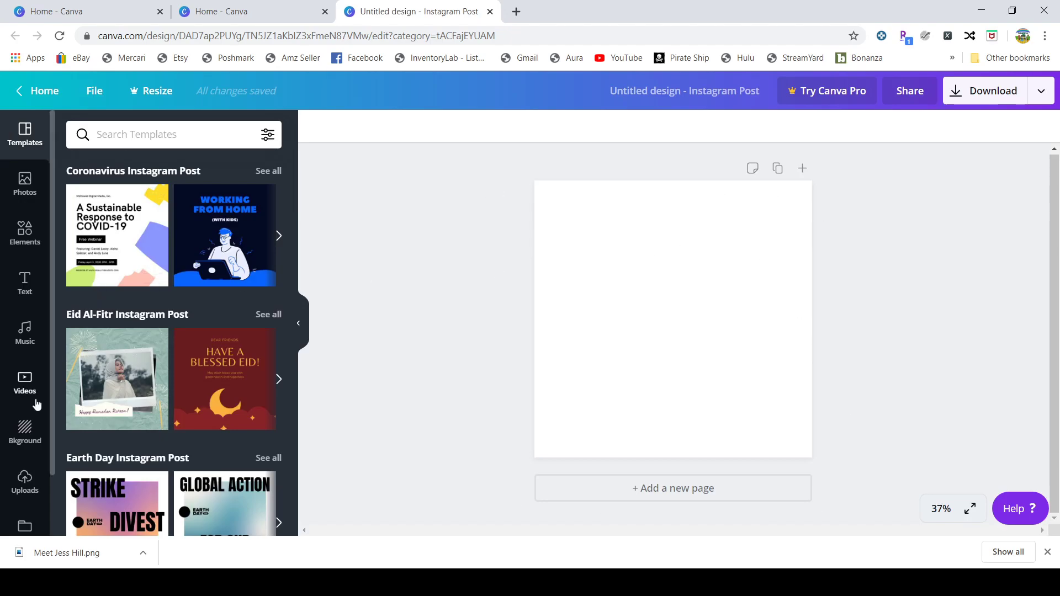
left_click(24, 488)
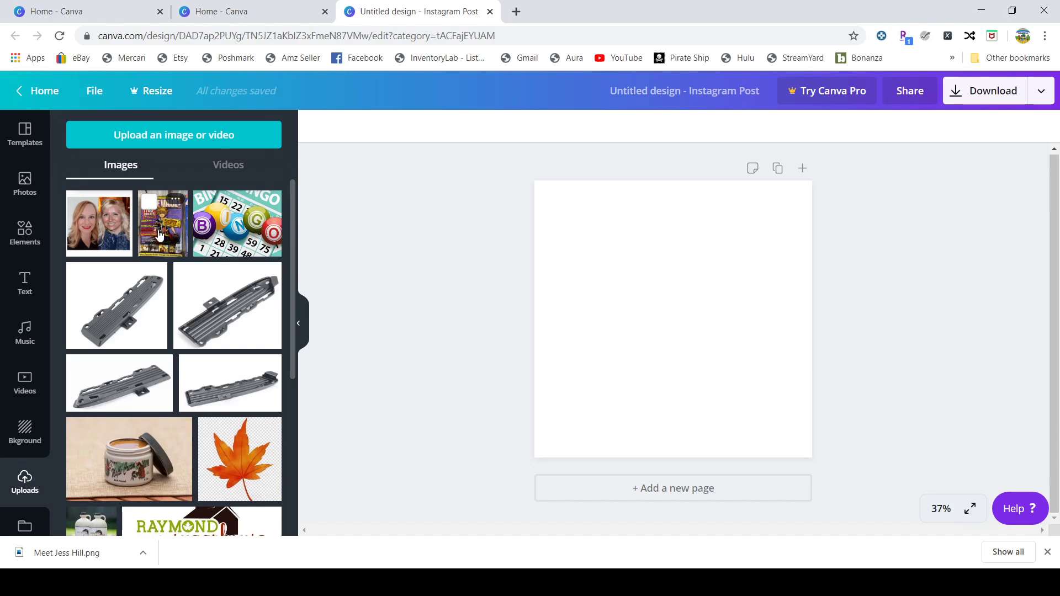
Step: Add the CODEVAULT magazine cover upload and stretch it to the canvas's full 1,080 height
left_click(158, 234)
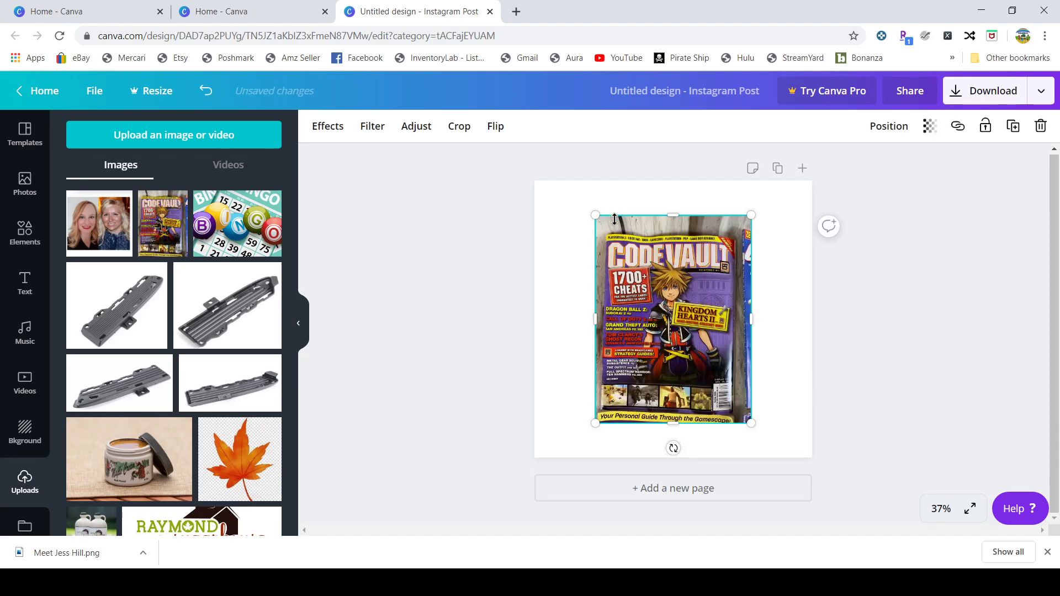
left_click_drag(595, 215, 569, 181)
left_click_drag(752, 422, 791, 450)
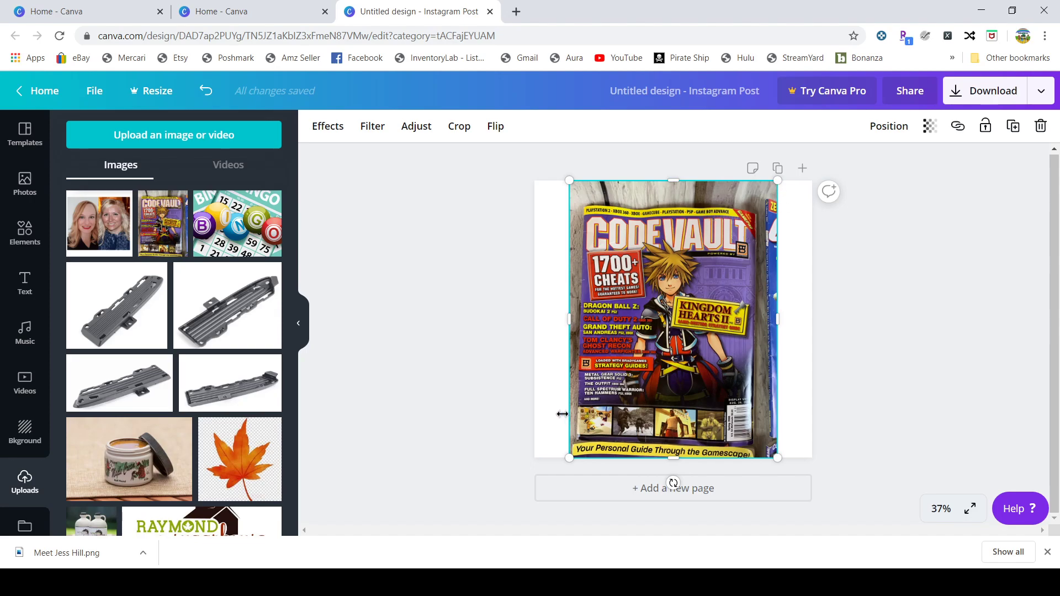
left_click_drag(673, 461, 673, 397)
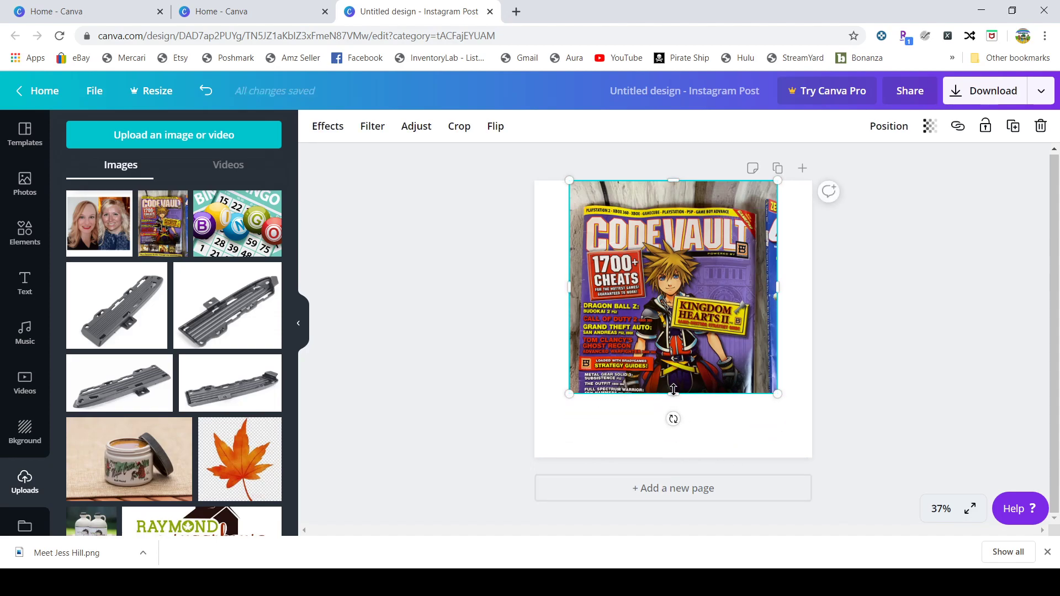
left_click_drag(674, 399, 673, 458)
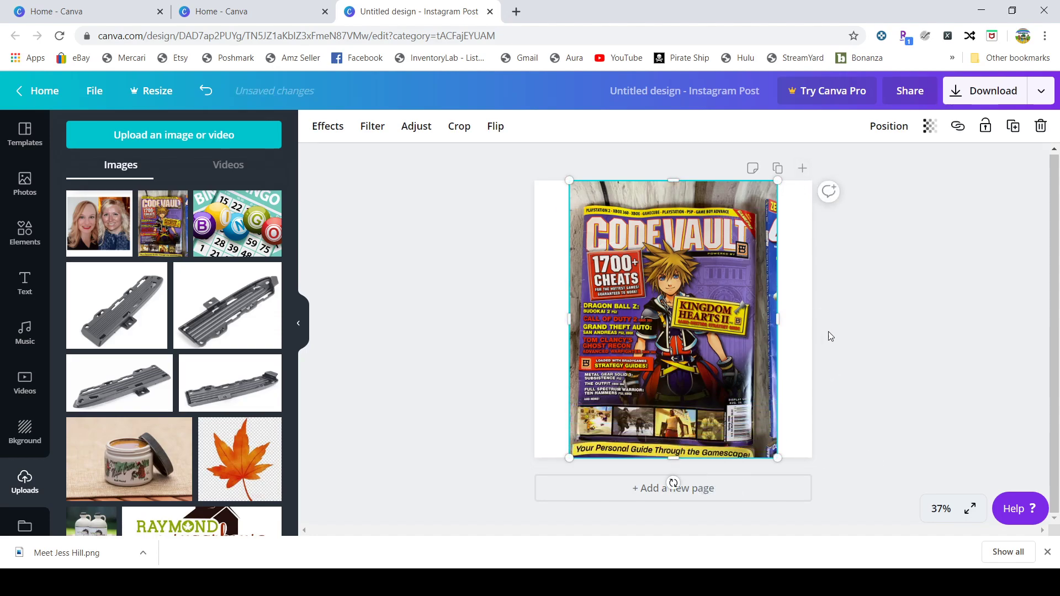
Step: Download the Instagram Post design as a PNG and dismiss the Canva Pro offer
left_click(981, 95)
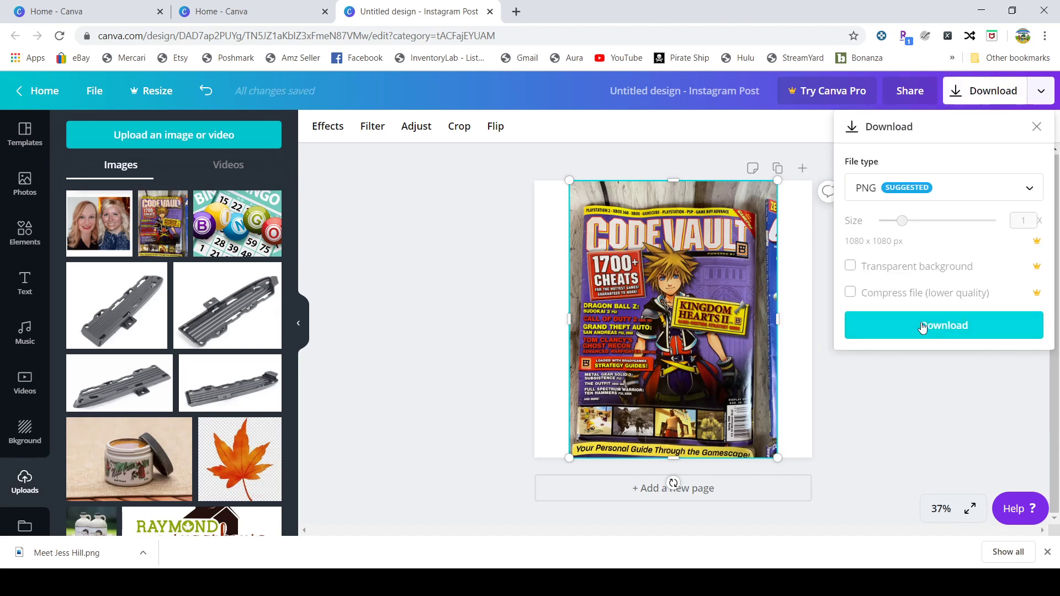
left_click(922, 325)
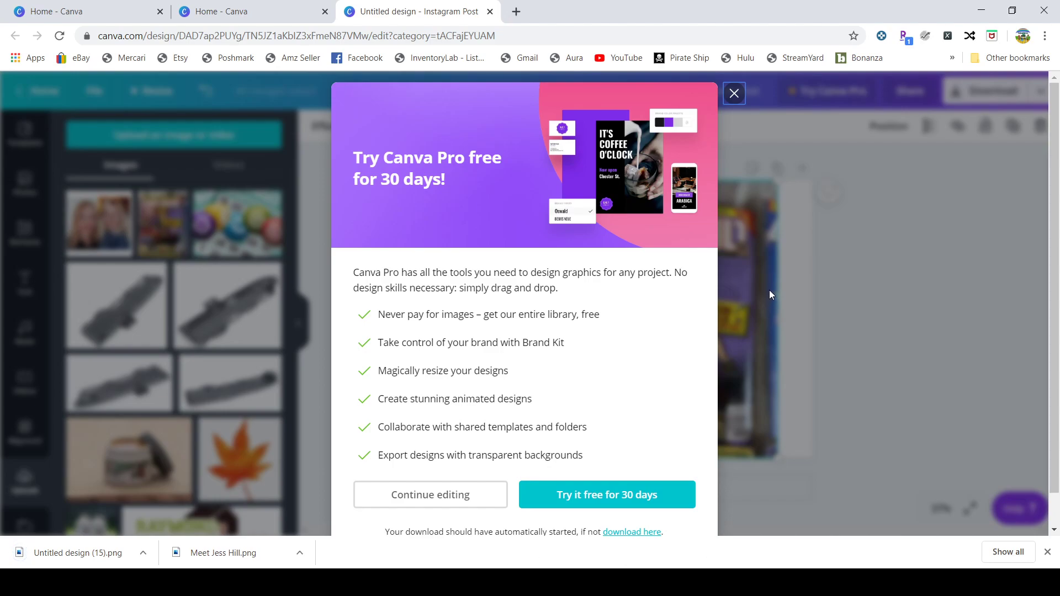
left_click(735, 93)
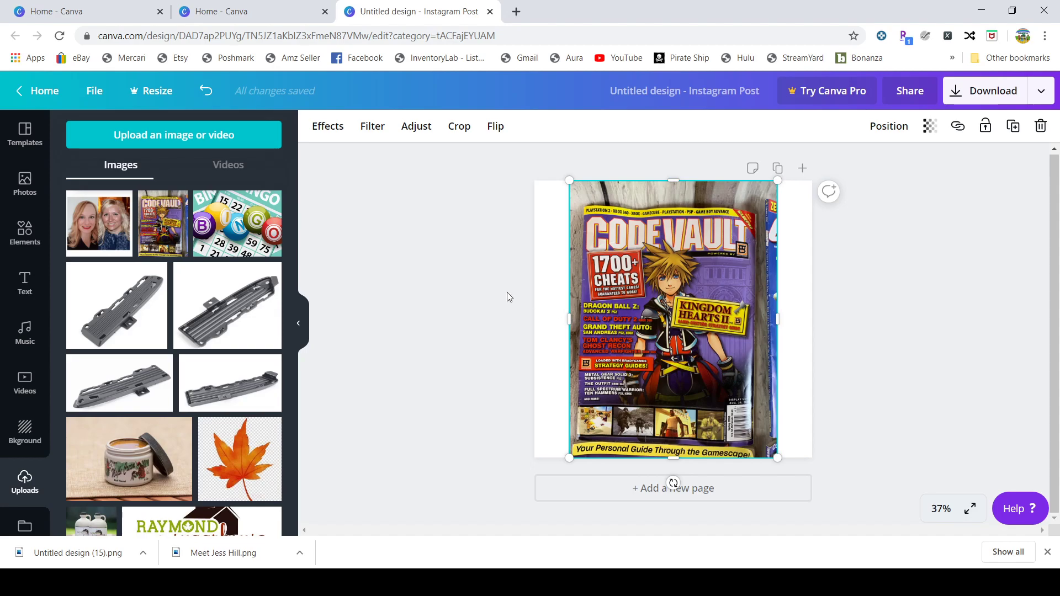
Step: Return to Canva home, then load YouTube from the bookmark in a new tab
left_click(41, 92)
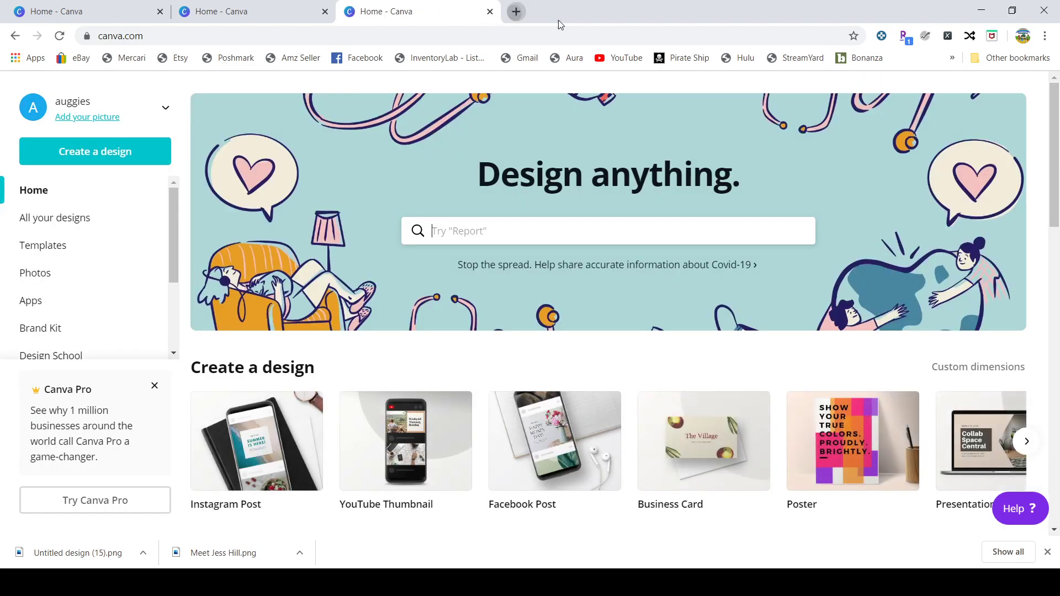
left_click(517, 12)
left_click(624, 63)
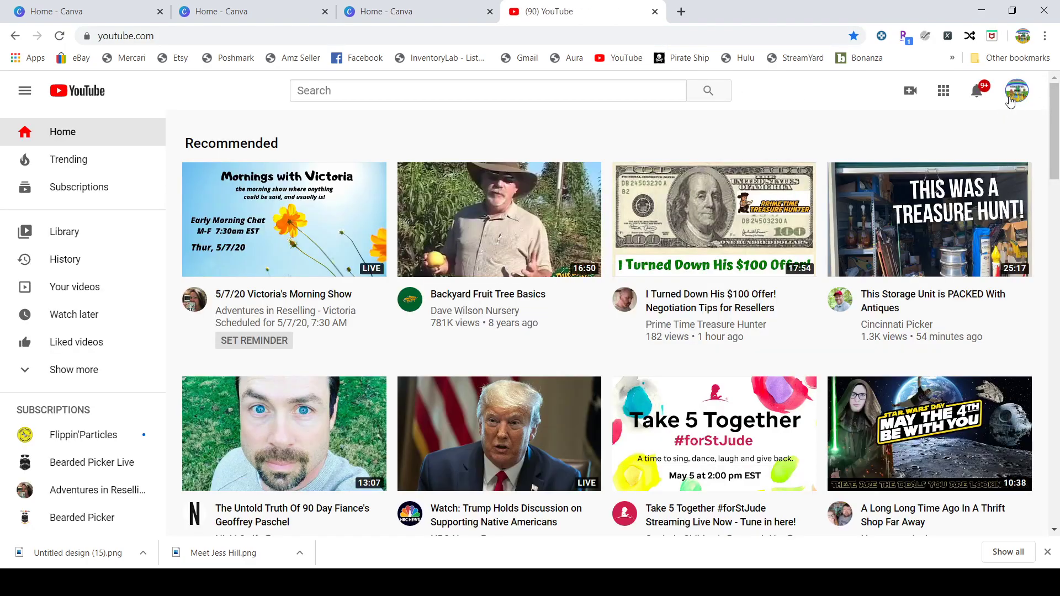
Step: Go to your reselling channel's Videos tab and list All videos from the Uploads dropdown
left_click(1019, 91)
left_click(875, 172)
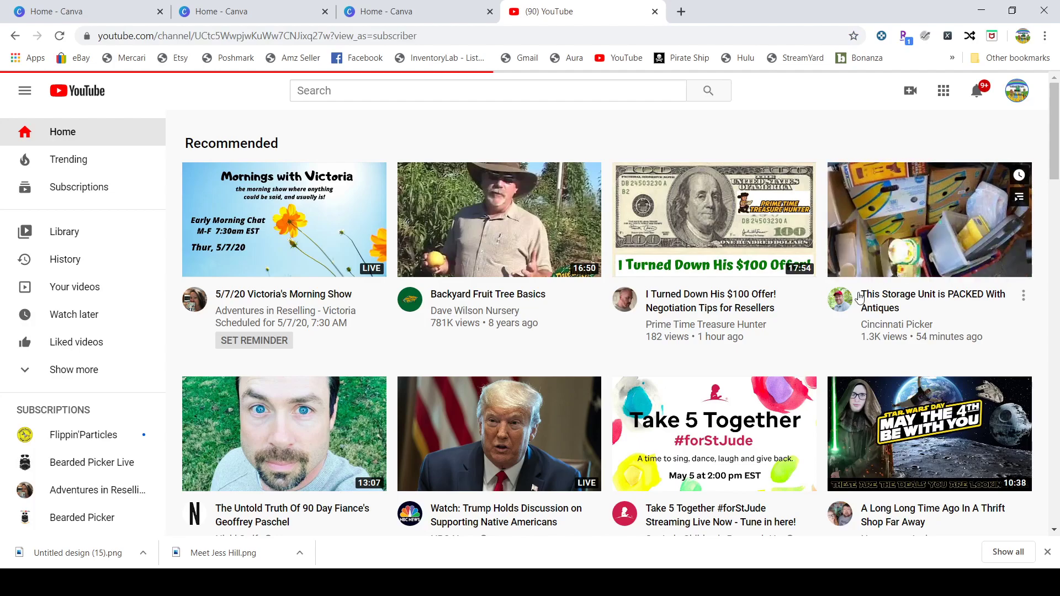
scroll(855, 291, "down", 3)
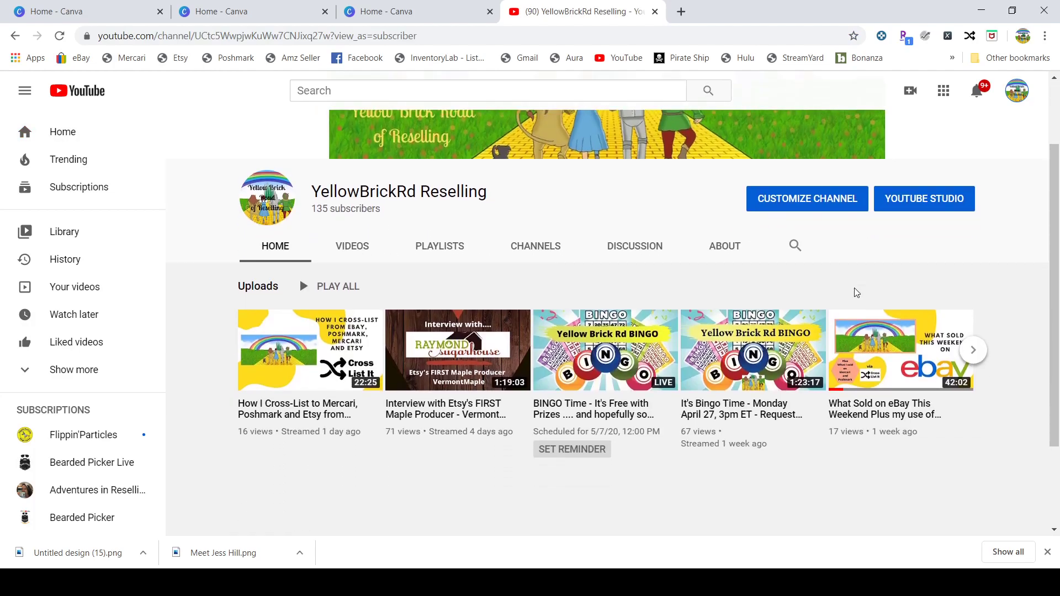
left_click(350, 206)
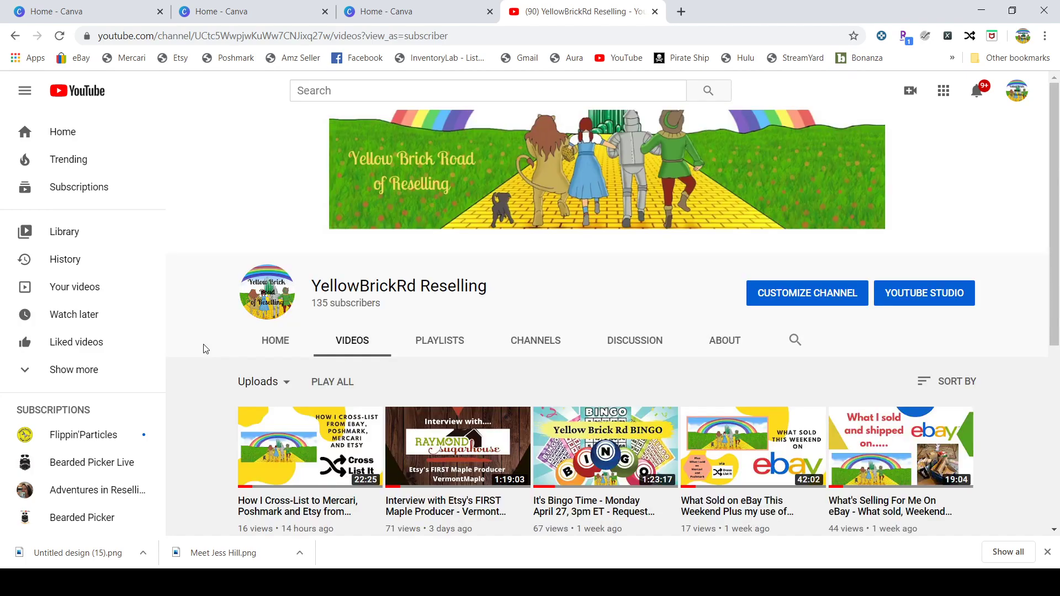
scroll(203, 349, "down", 2)
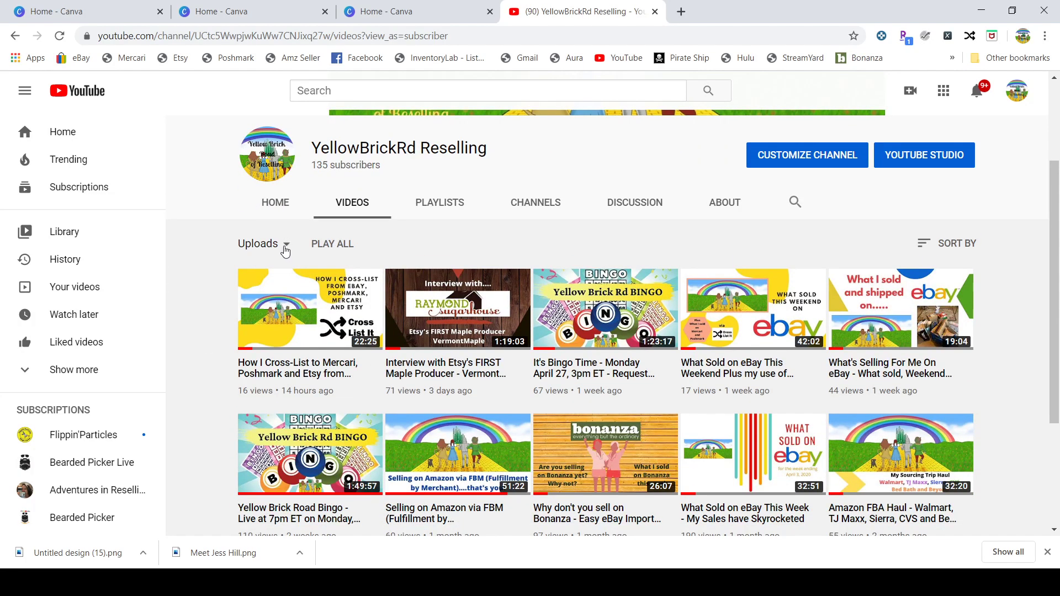
left_click(284, 245)
left_click(273, 257)
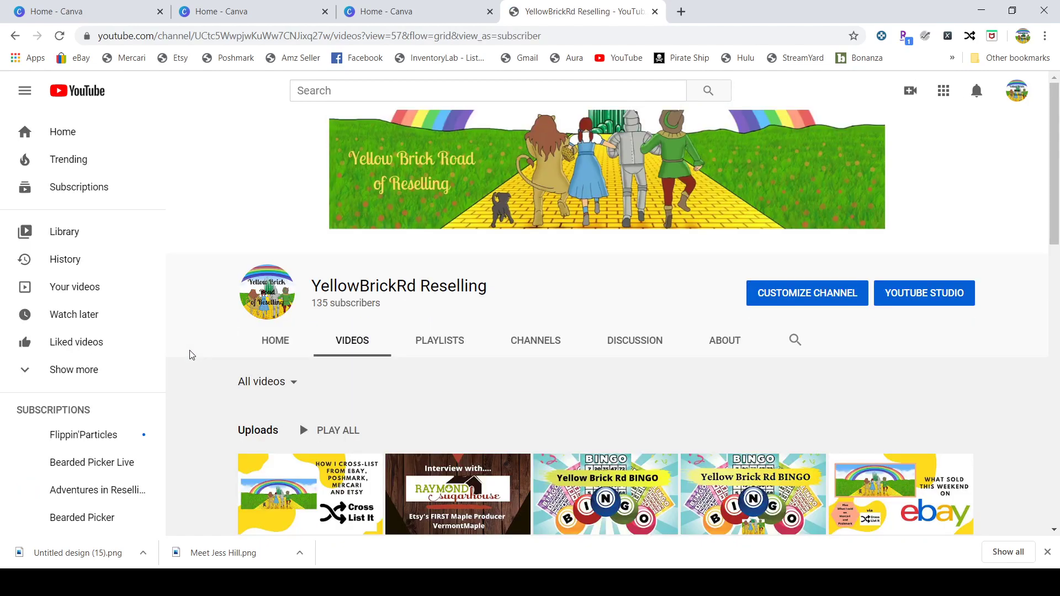
scroll(191, 355, "down", 4)
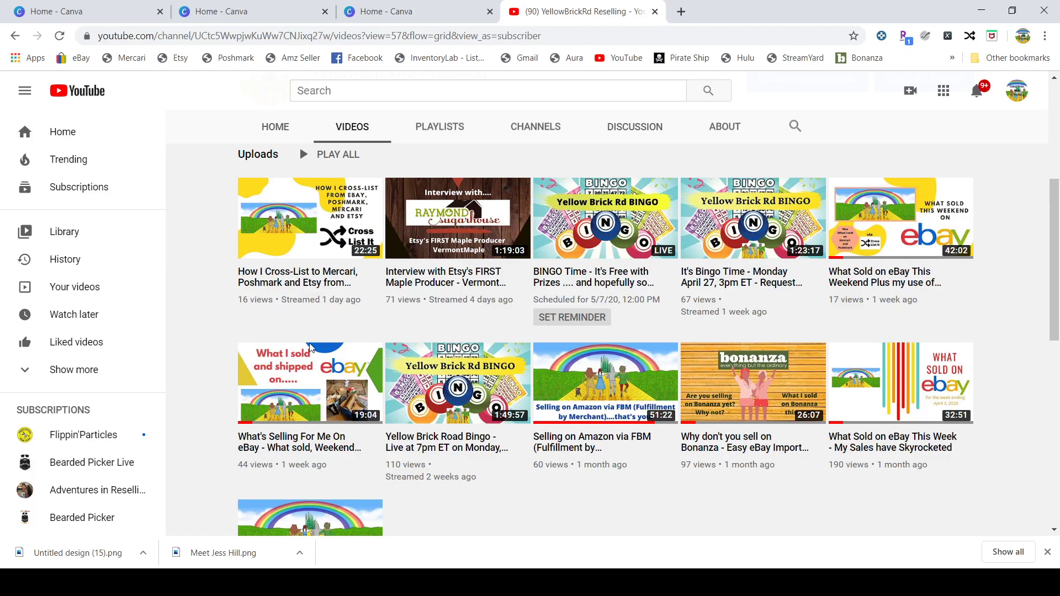
scroll(203, 375, "down", 1)
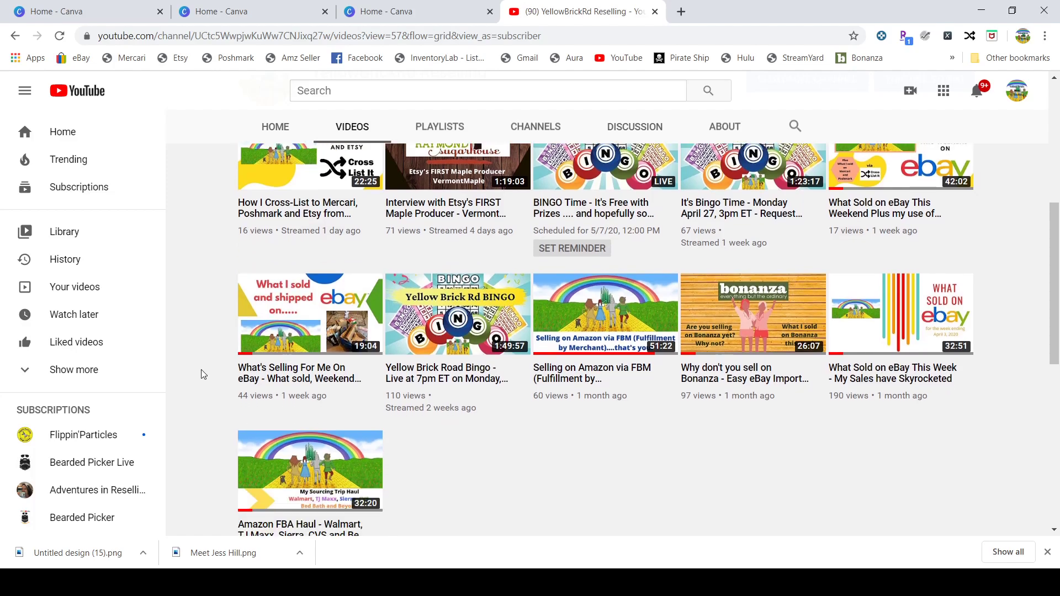
scroll(202, 374, "up", 1)
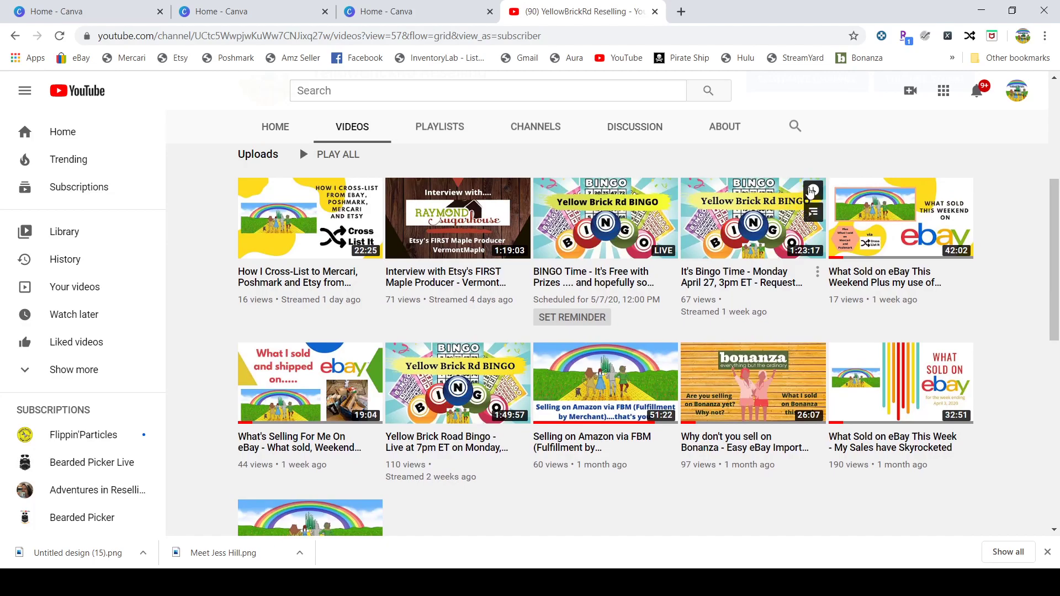